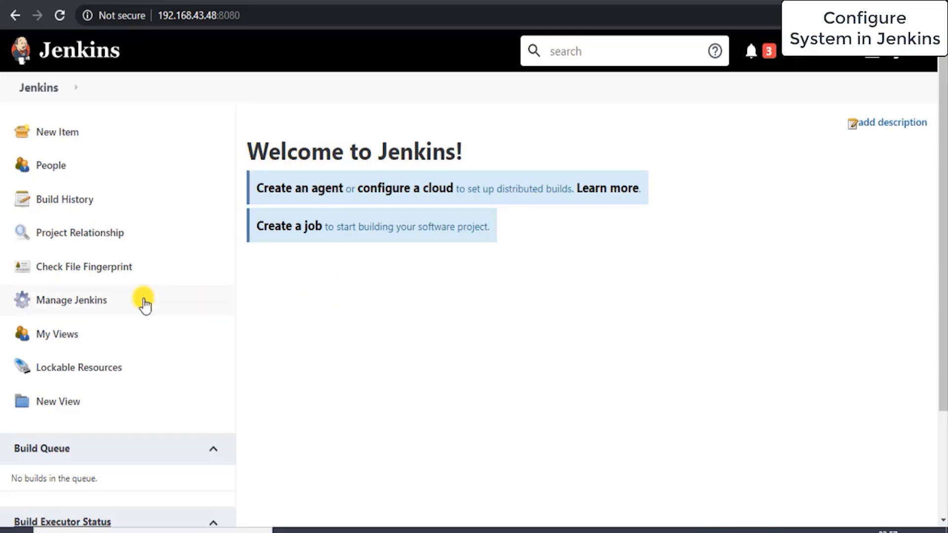
# Step: Open Manage Jenkins and go to Configure System
pyautogui.click(105, 300)
pyautogui.scroll(-1, 330, 336)
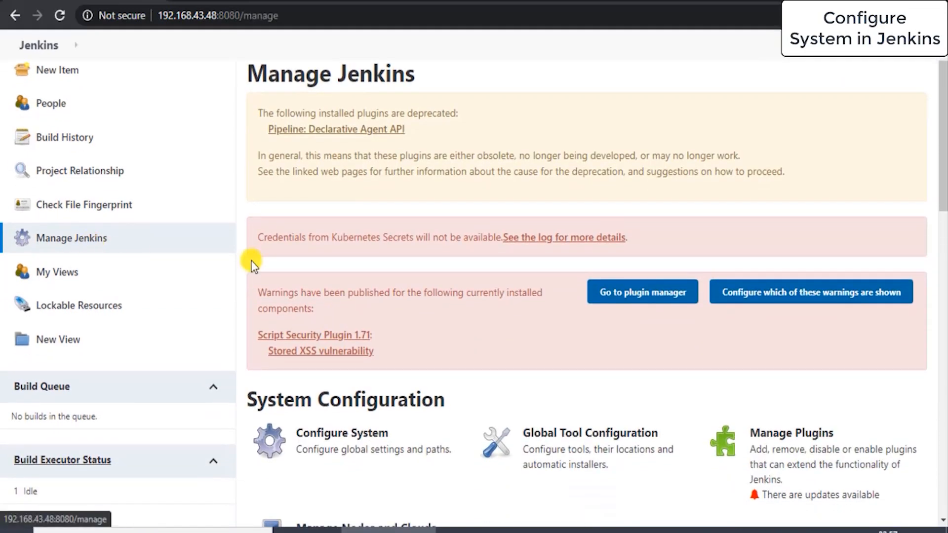
pyautogui.click(331, 437)
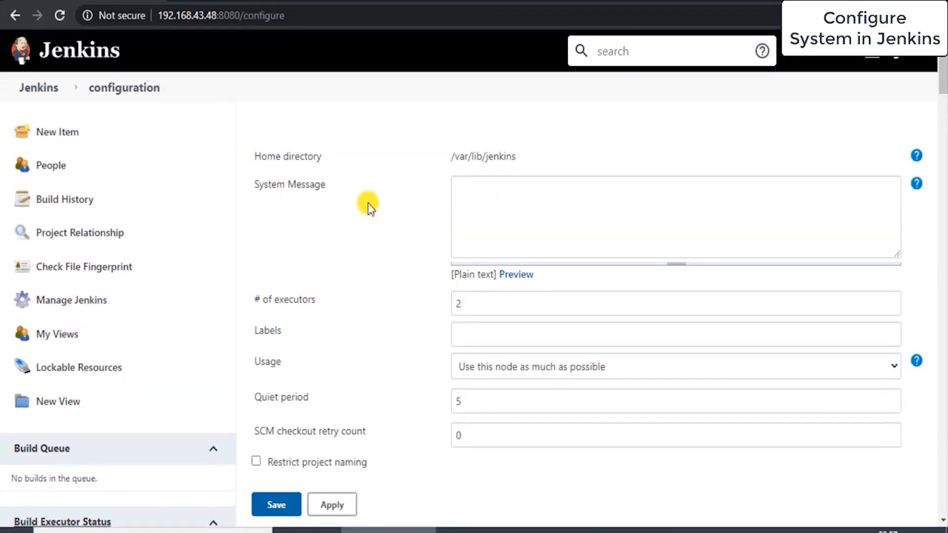
# Step: Review the system configuration settings from the home directory through the global properties and further sections
pyautogui.moveTo(458, 157); pyautogui.dragTo(519, 169)
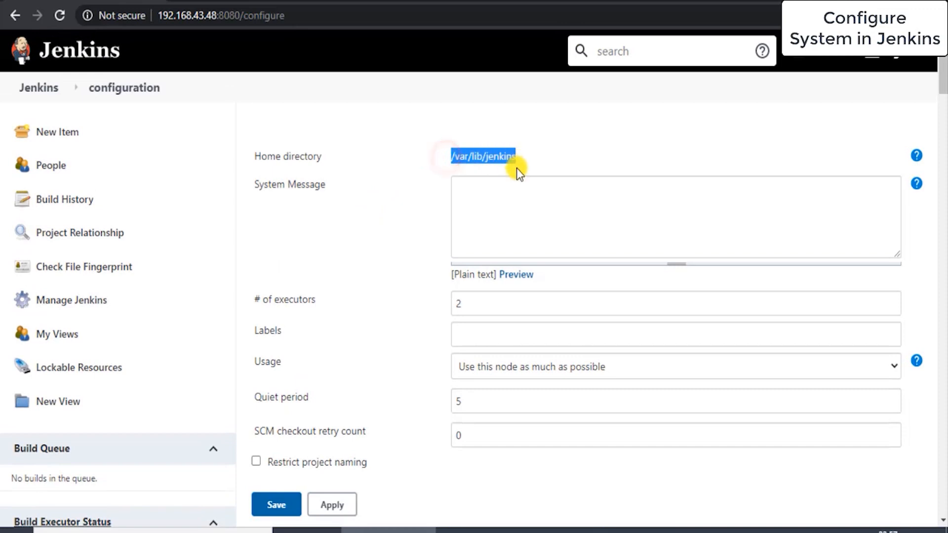
pyautogui.scroll(-1, 480, 171)
pyautogui.click(481, 171)
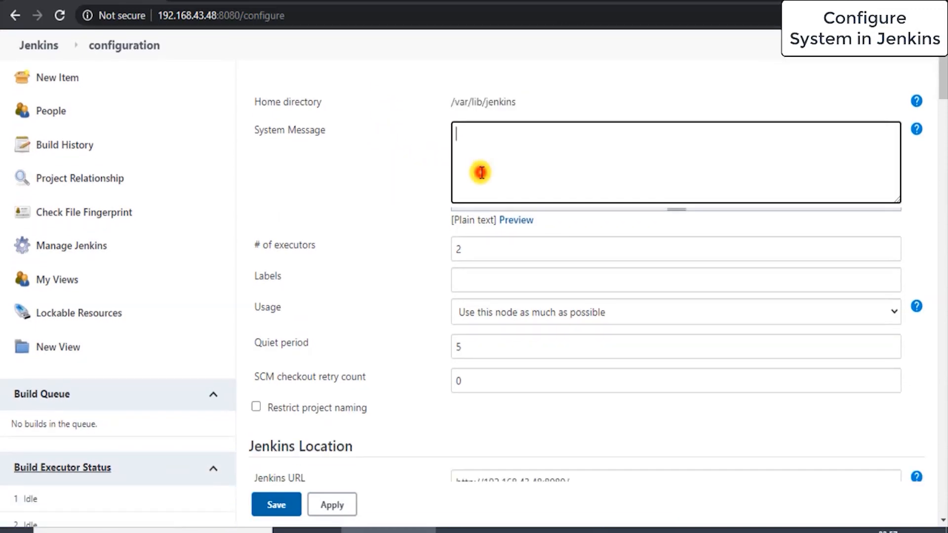
pyautogui.scroll(-1, 481, 171)
pyautogui.scroll(-2, 457, 263)
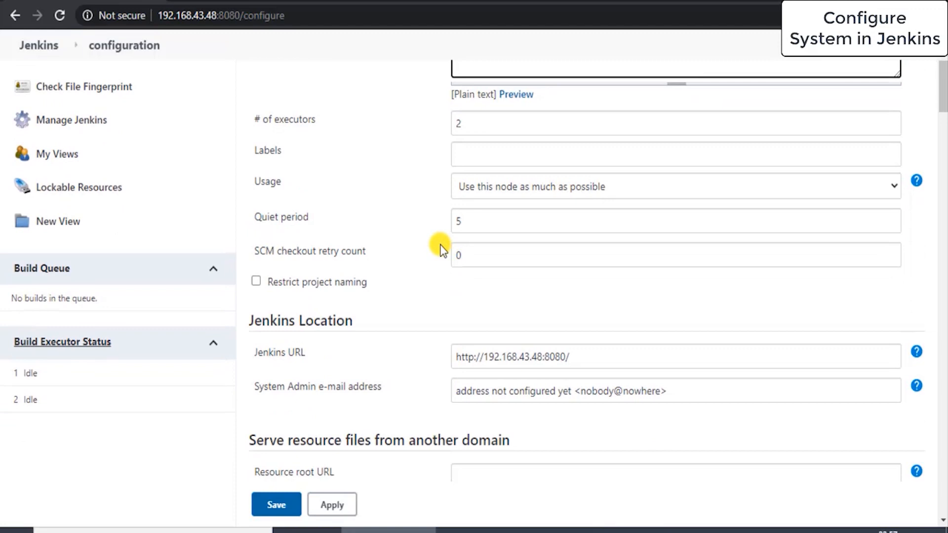
pyautogui.scroll(-1, 440, 244)
pyautogui.scroll(-2, 476, 257)
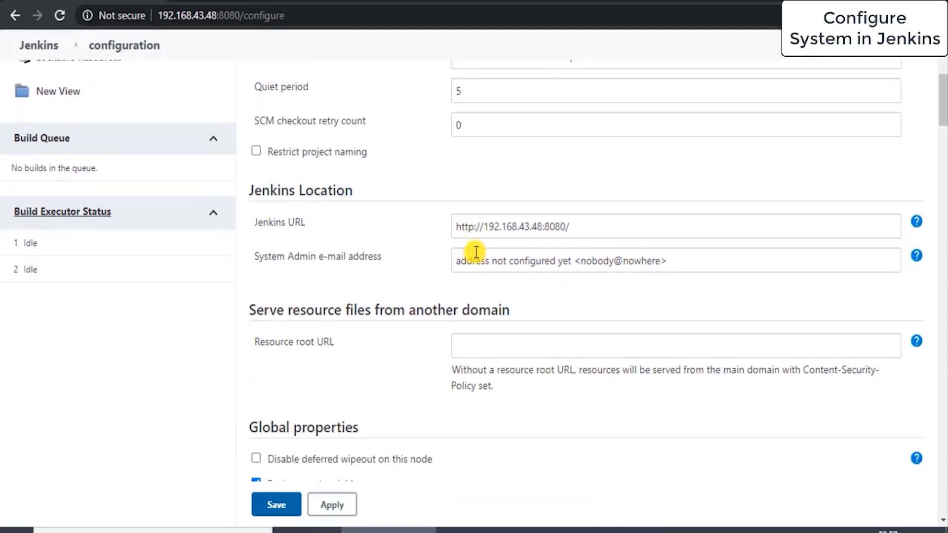
pyautogui.scroll(-1, 432, 205)
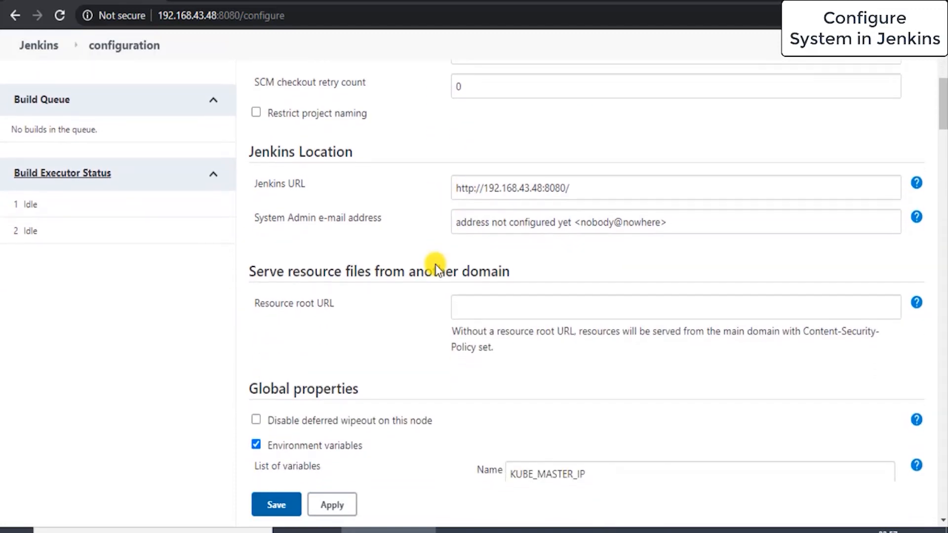
pyautogui.scroll(1, 434, 264)
pyautogui.scroll(-10, 434, 265)
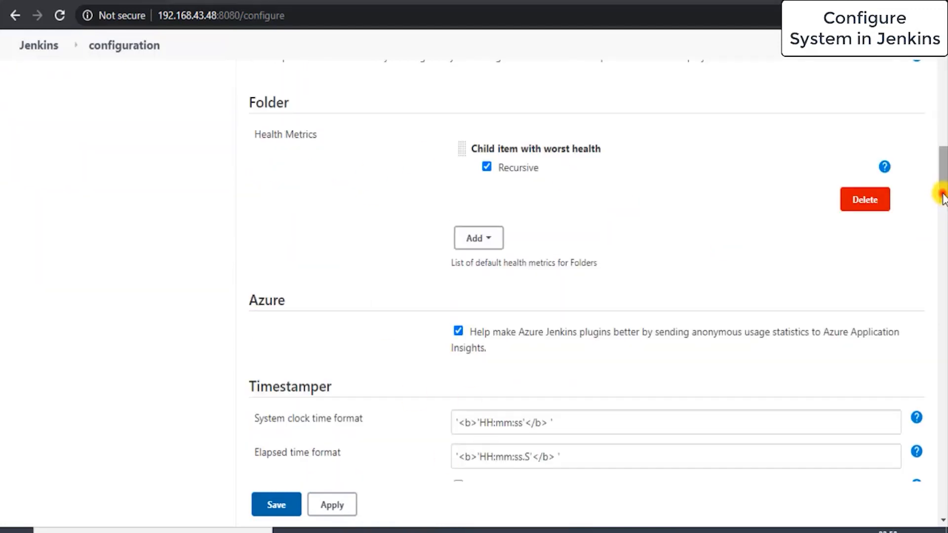
pyautogui.moveTo(941, 195); pyautogui.dragTo(942, 136)
pyautogui.scroll(-2, 483, 329)
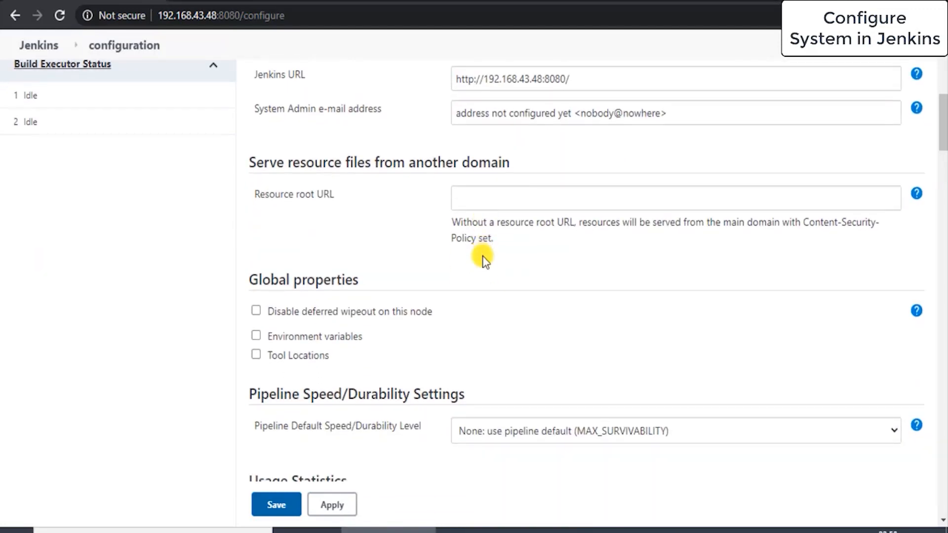
pyautogui.scroll(-8, 482, 256)
pyautogui.scroll(9, 482, 256)
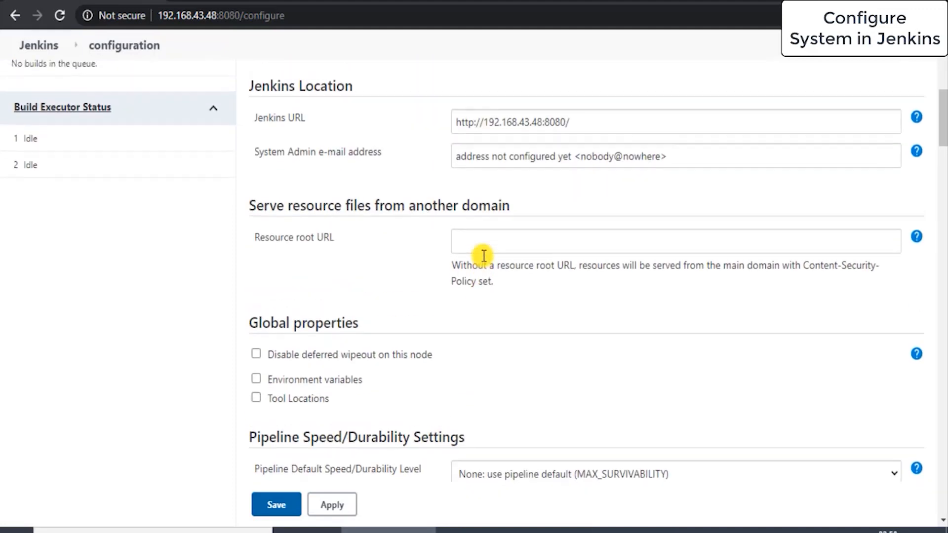
pyautogui.scroll(1, 434, 296)
pyautogui.scroll(-3, 433, 297)
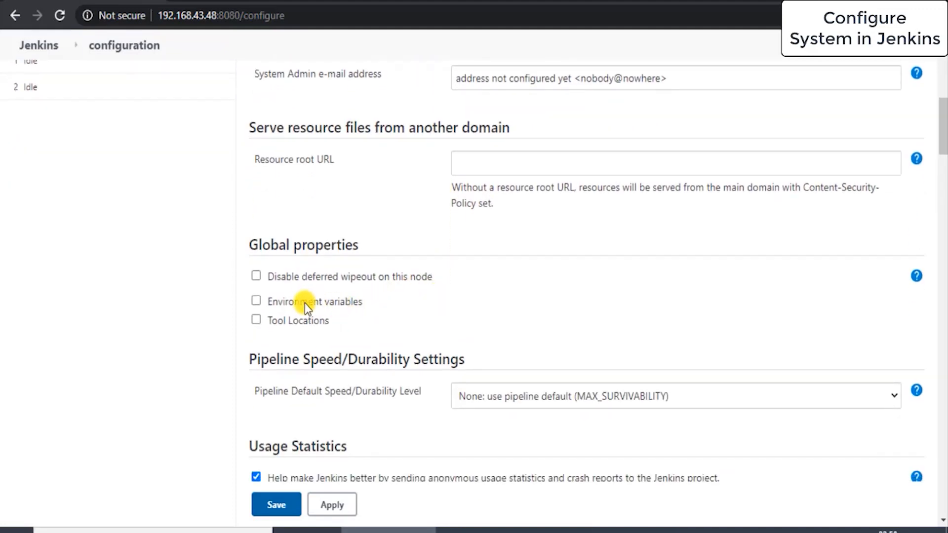
# Step: Enable Environment variables in Global properties and add a variable named KUBE_MASTER_IP
pyautogui.click(256, 302)
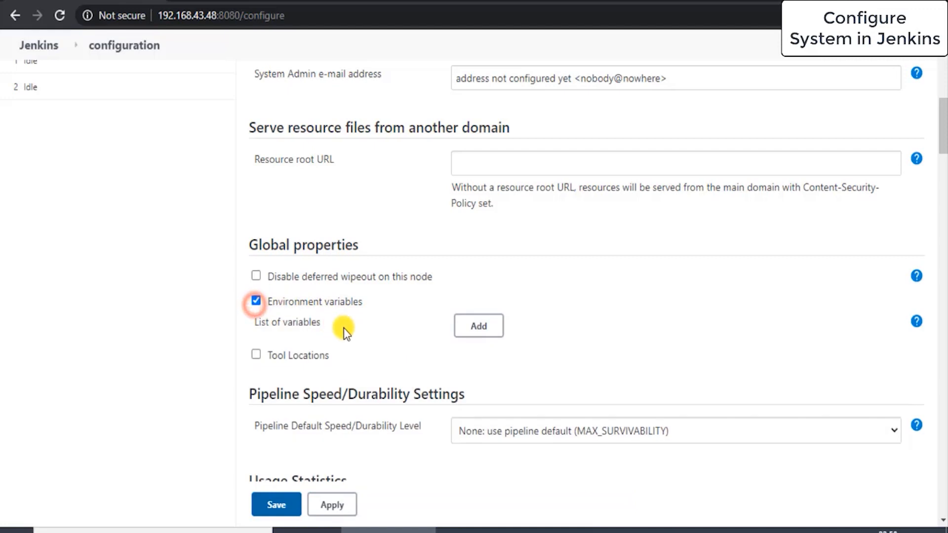
pyautogui.click(477, 324)
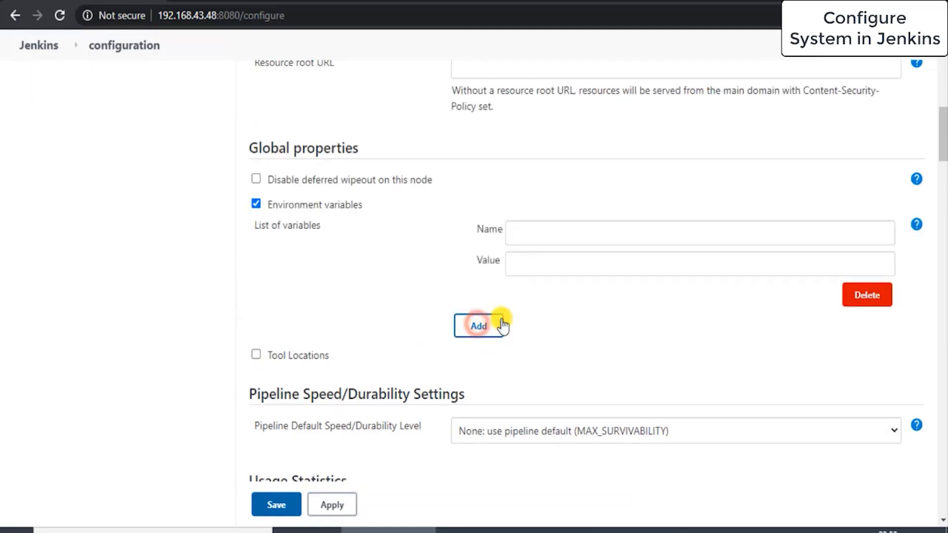
pyautogui.click(549, 222)
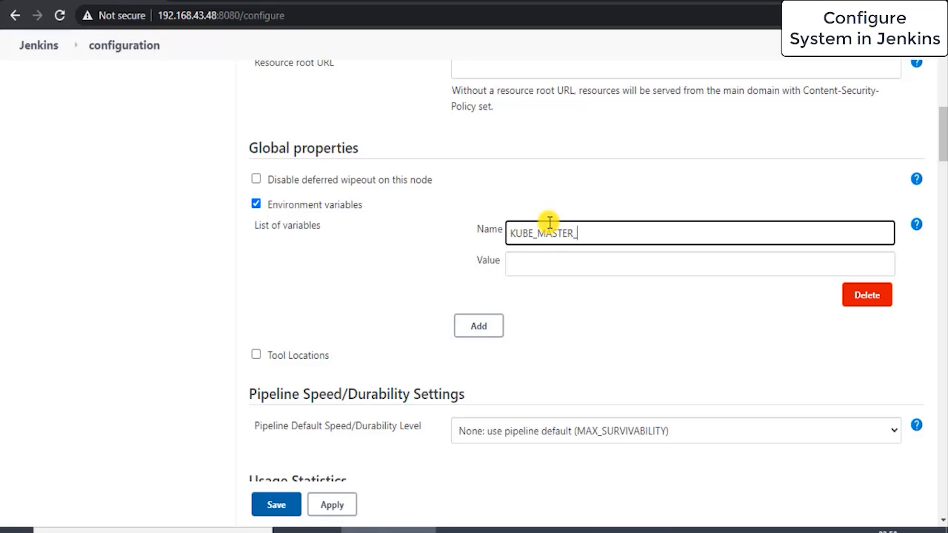
pyautogui.press('Tab')
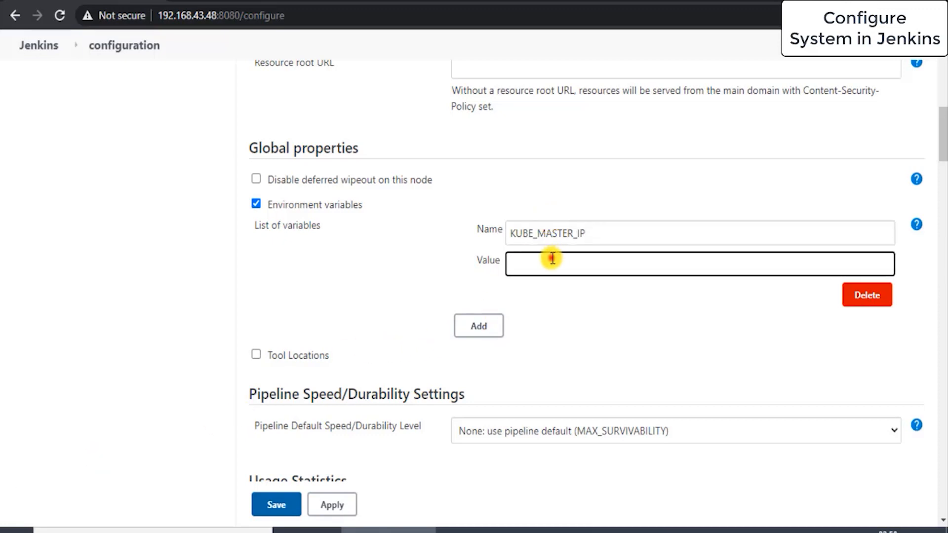
# Step: In the kube-master terminal, run ip addr and copy the 192.168.43.64 address
pyautogui.click(513, 524)
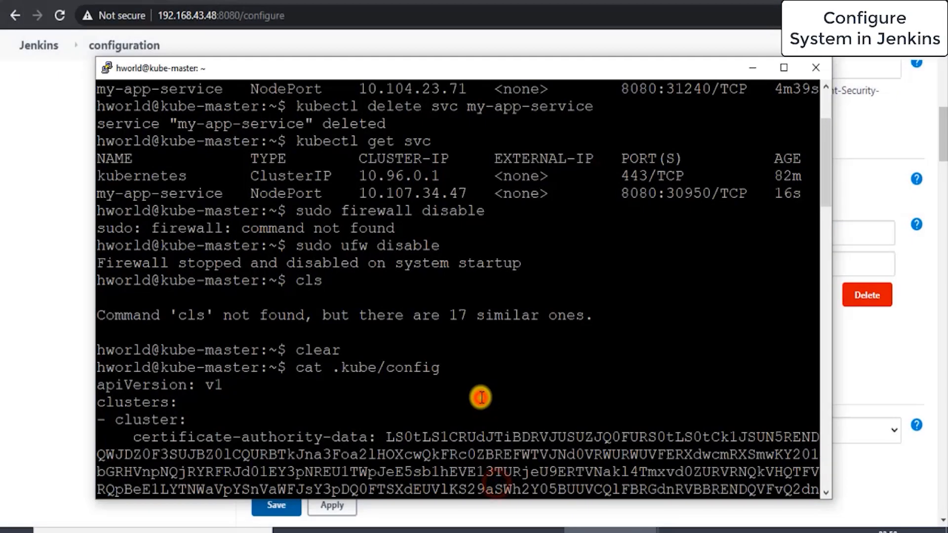
pyautogui.write('i')
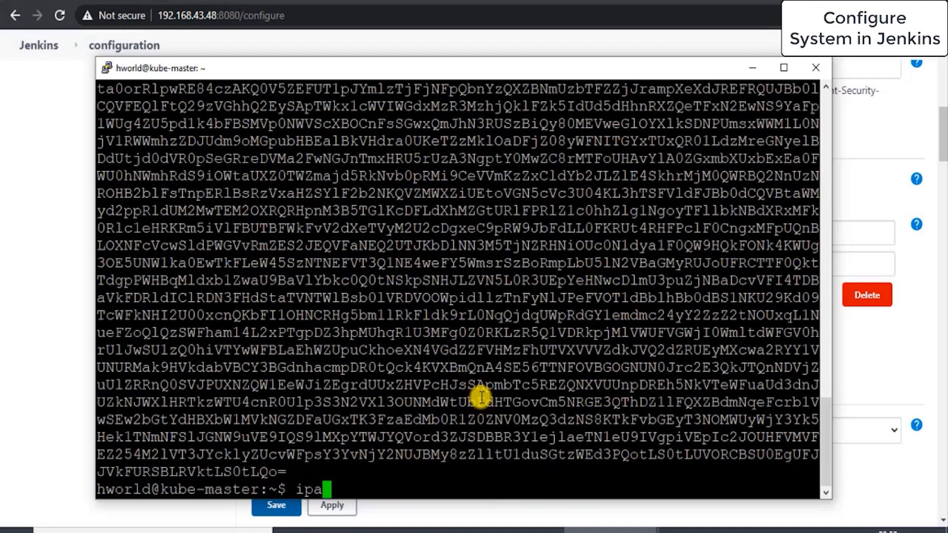
pyautogui.write('p addr')
pyautogui.press('Return')
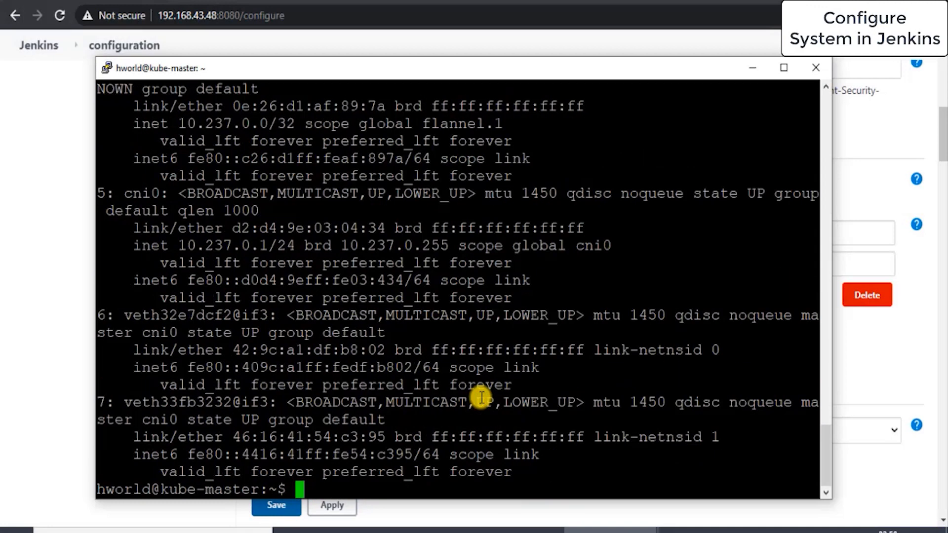
pyautogui.scroll(10, 446, 365)
pyautogui.scroll(-10, 446, 368)
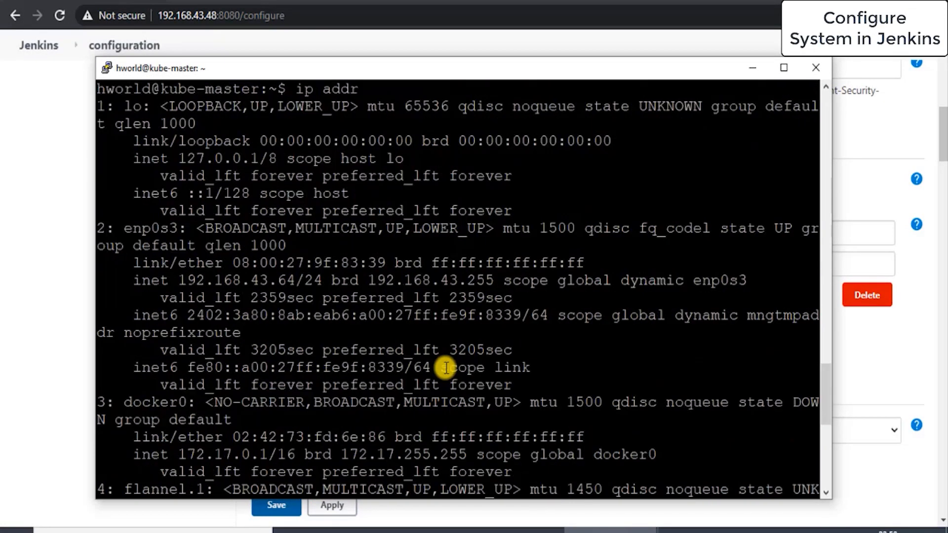
pyautogui.moveTo(179, 280); pyautogui.dragTo(292, 277)
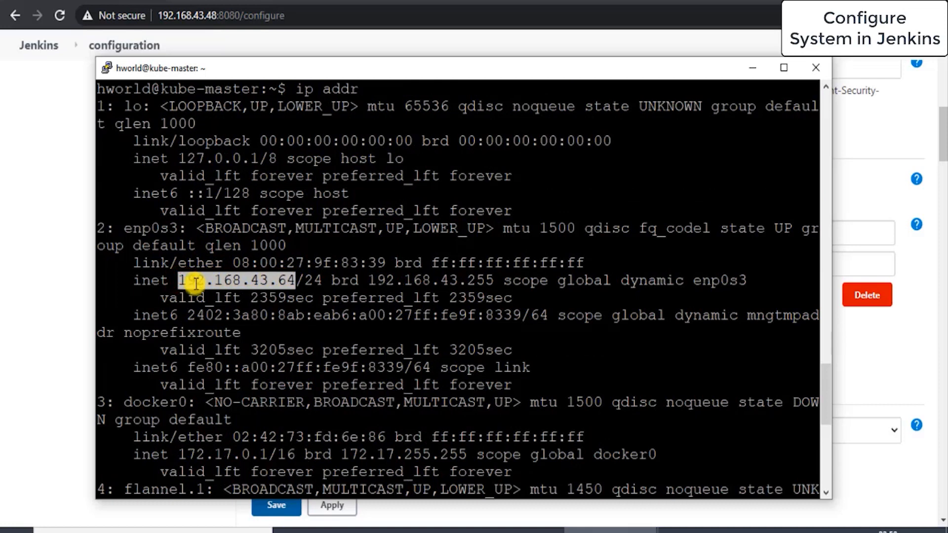
# Step: Paste 192.168.43.64 as the KUBE_MASTER_IP variable's value
pyautogui.click(76, 275)
pyautogui.click(528, 264)
pyautogui.write('192.168.43.64')
# Step: Add a GitHub Server entry in the GitHub section
pyautogui.scroll(-1, 529, 250)
pyautogui.scroll(-3, 530, 249)
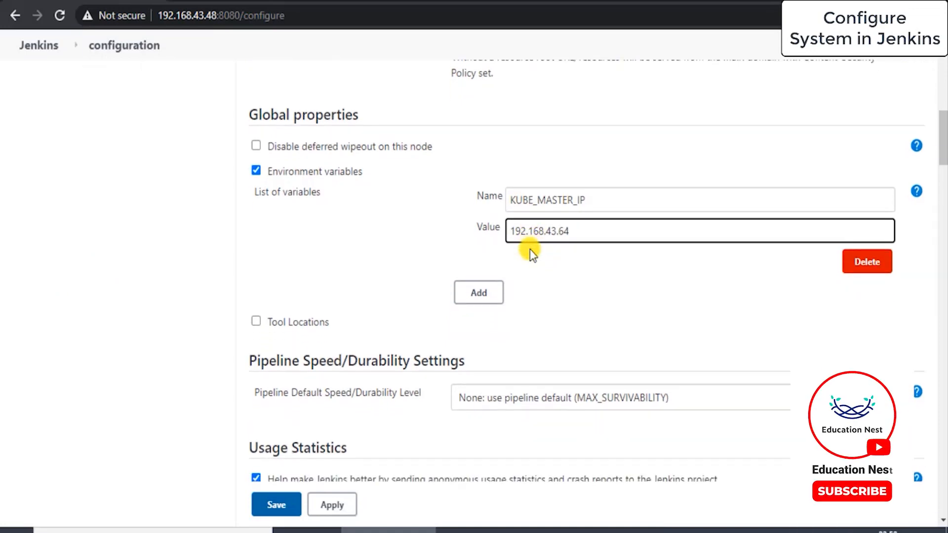
pyautogui.scroll(-8, 529, 249)
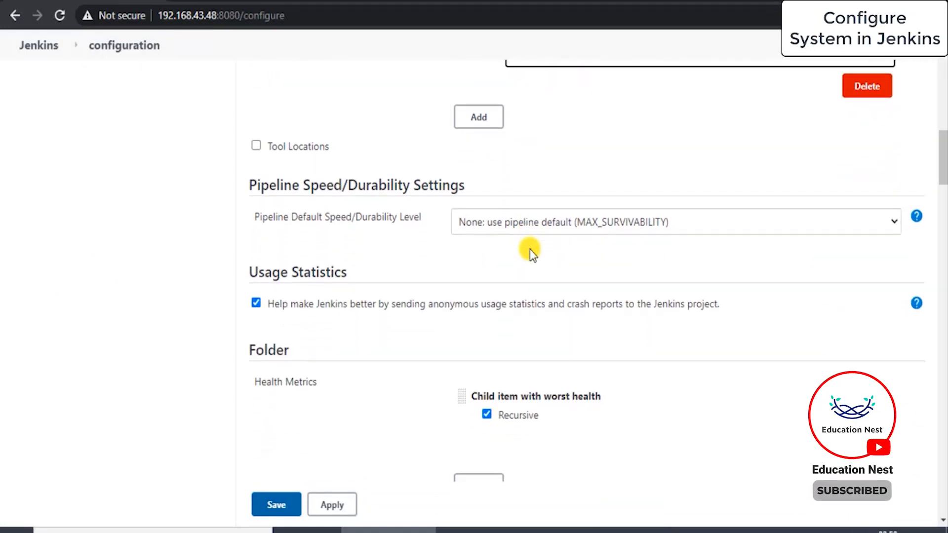
pyautogui.scroll(6, 529, 249)
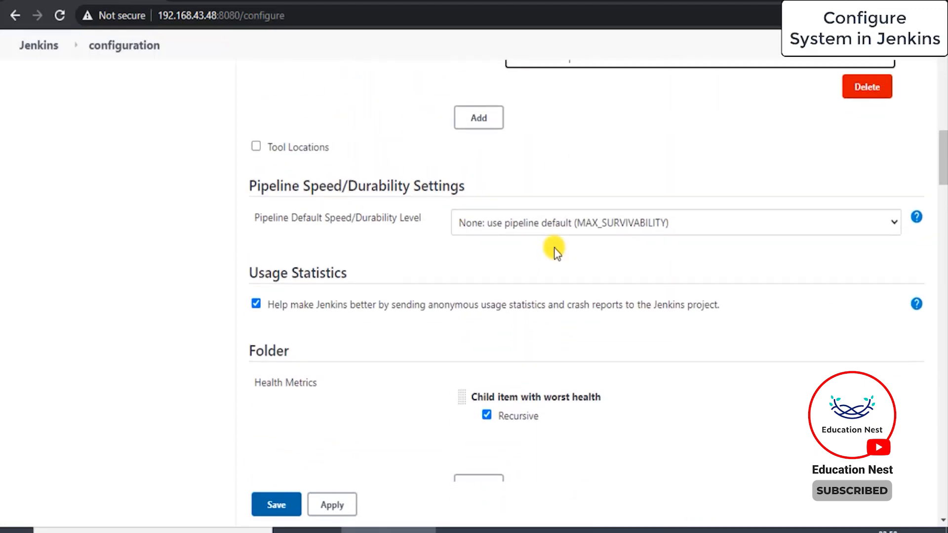
pyautogui.scroll(-3, 554, 248)
pyautogui.scroll(-10, 561, 262)
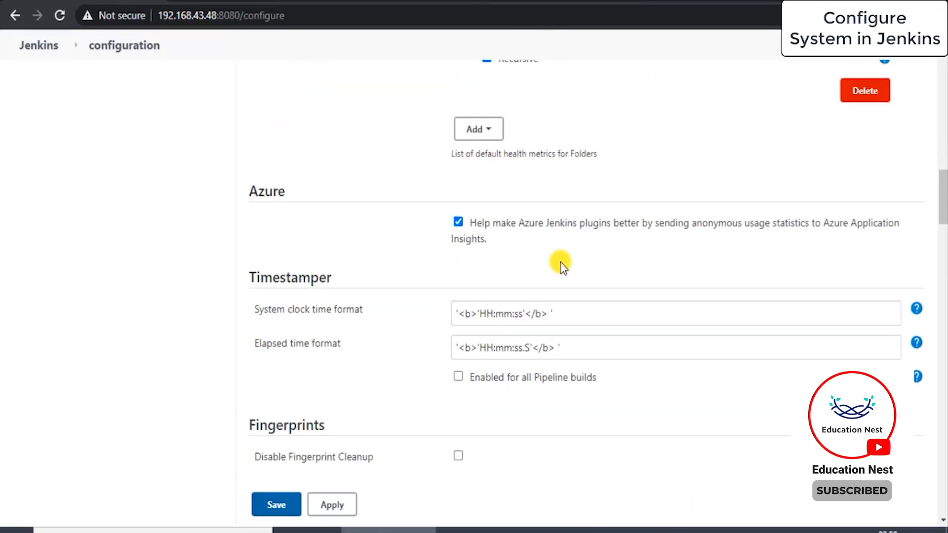
pyautogui.scroll(-6, 561, 263)
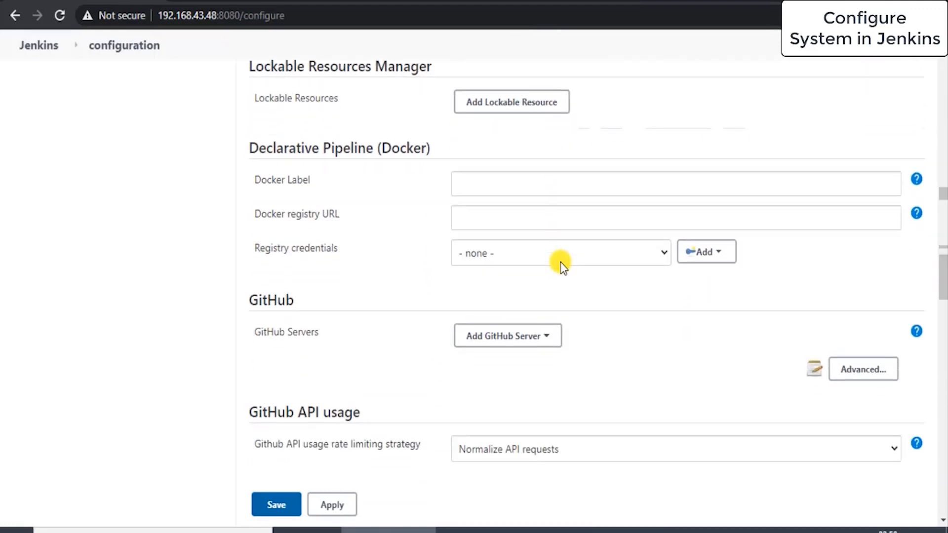
pyautogui.click(507, 202)
pyautogui.click(485, 231)
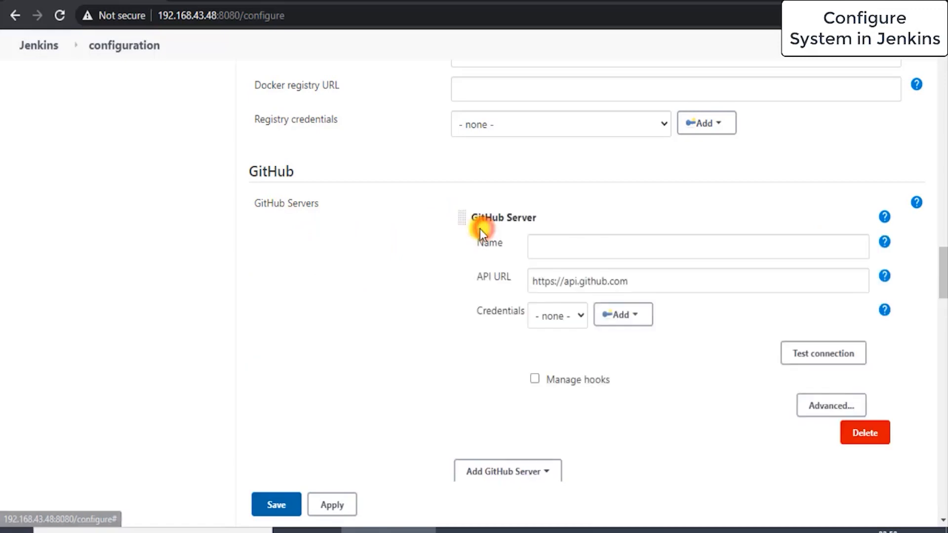
# Step: Name the GitHub server Git Hub
pyautogui.scroll(-1, 552, 262)
pyautogui.click(645, 269)
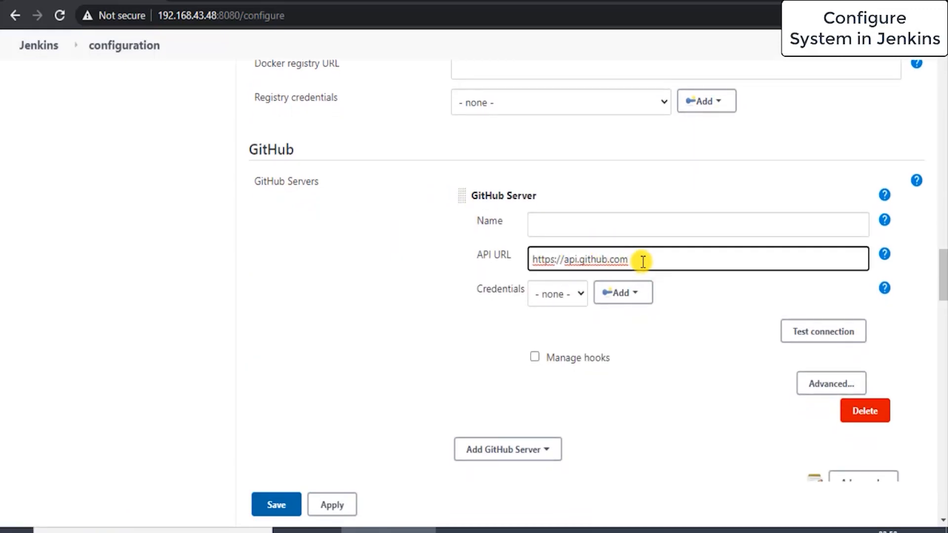
pyautogui.click(603, 227)
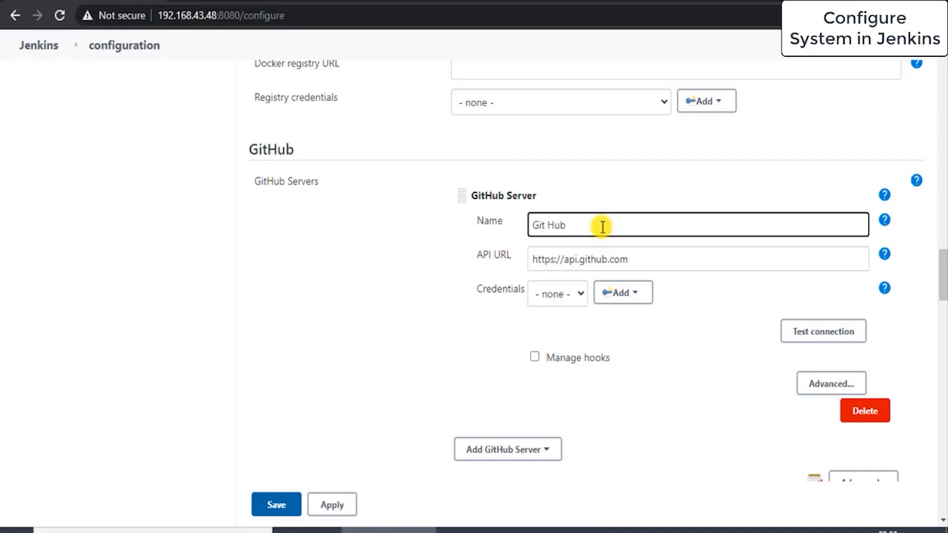
# Step: Open the Jenkins credentials provider to add a new credential for the GitHub server
pyautogui.scroll(-1, 603, 227)
pyautogui.click(612, 248)
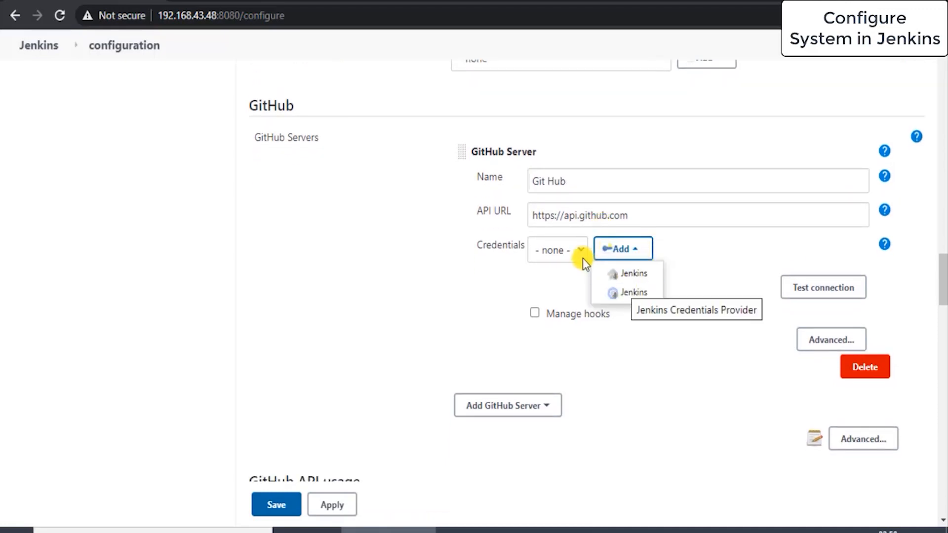
pyautogui.click(571, 253)
pyautogui.click(654, 266)
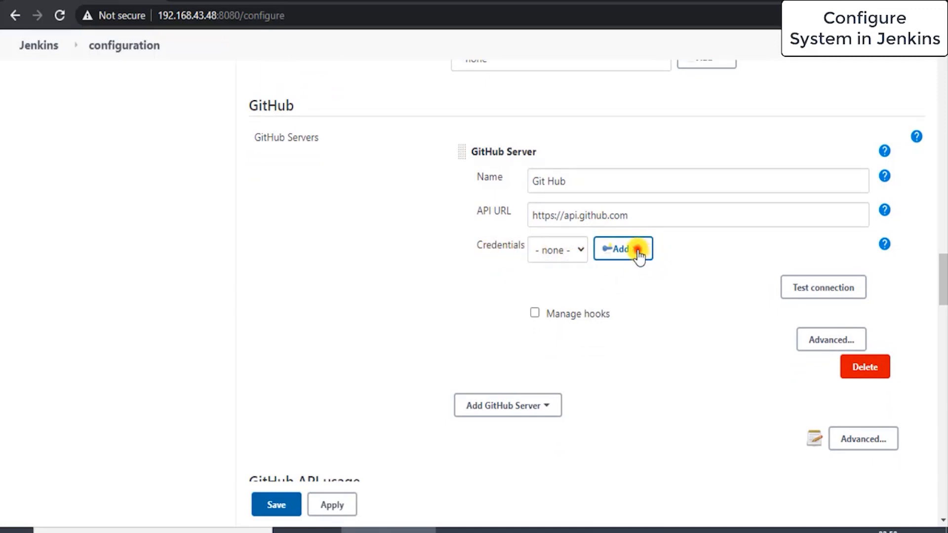
pyautogui.click(638, 254)
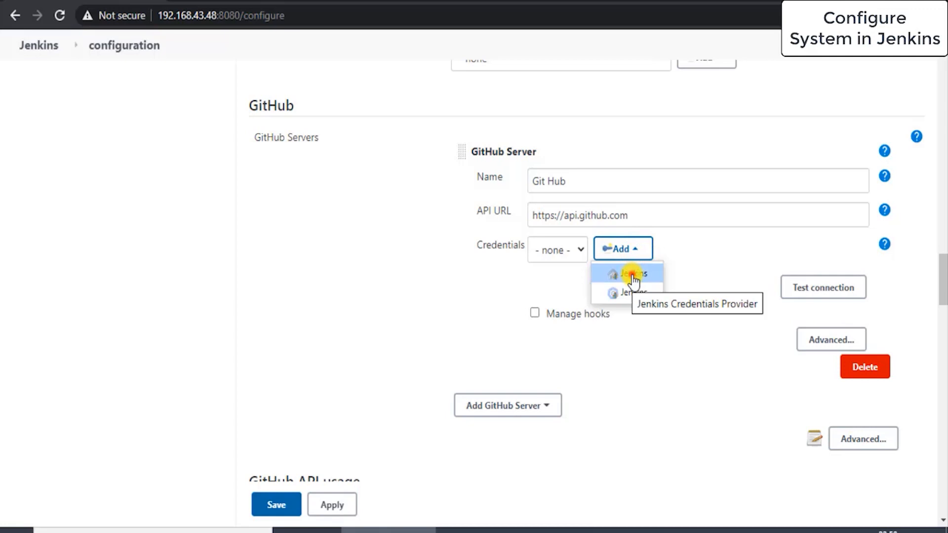
pyautogui.click(632, 276)
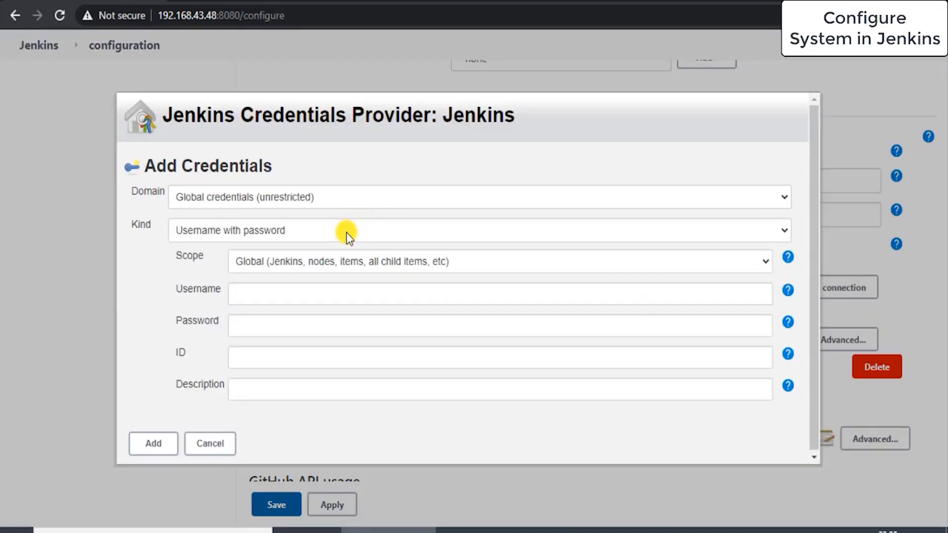
# Step: Set the credential kind to Secret text and switch to the GitHub personal access tokens page
pyautogui.click(346, 232)
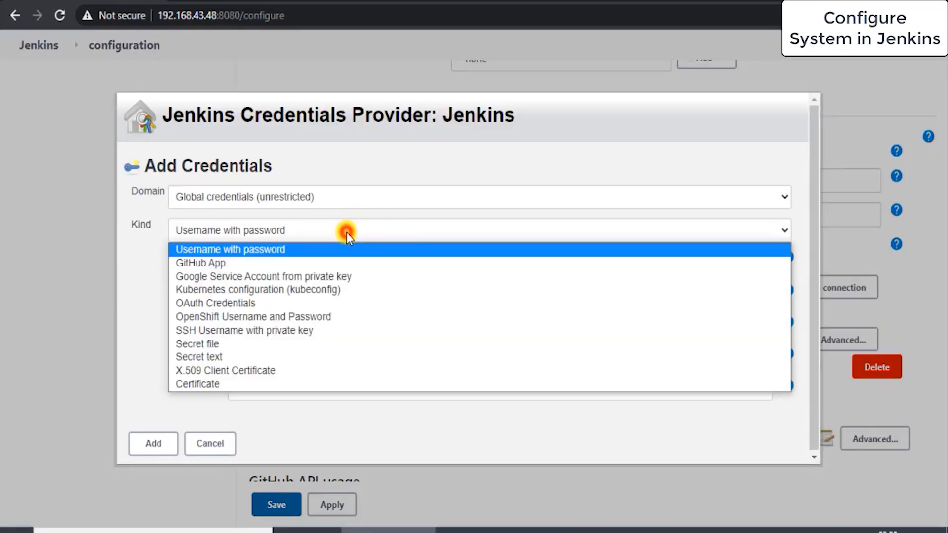
pyautogui.click(270, 356)
pyautogui.click(279, 304)
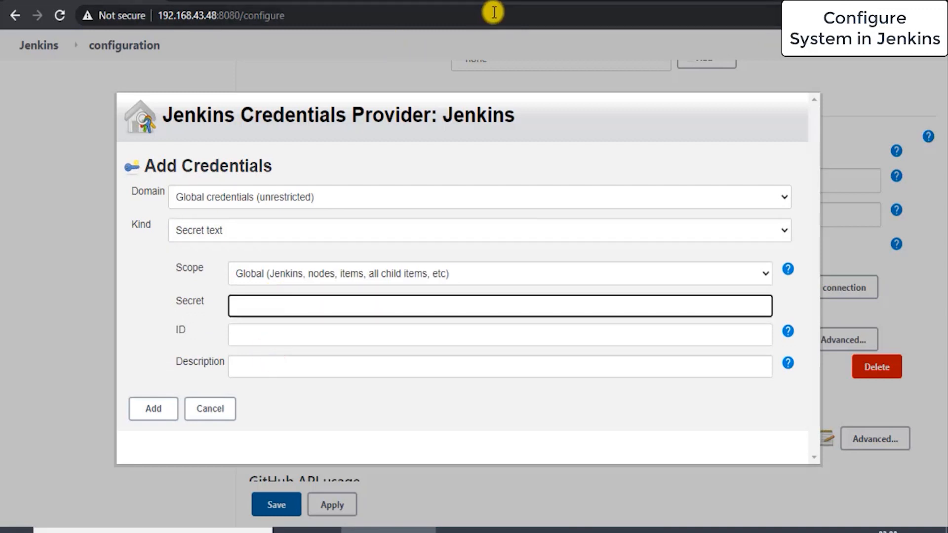
pyautogui.click(517, 1)
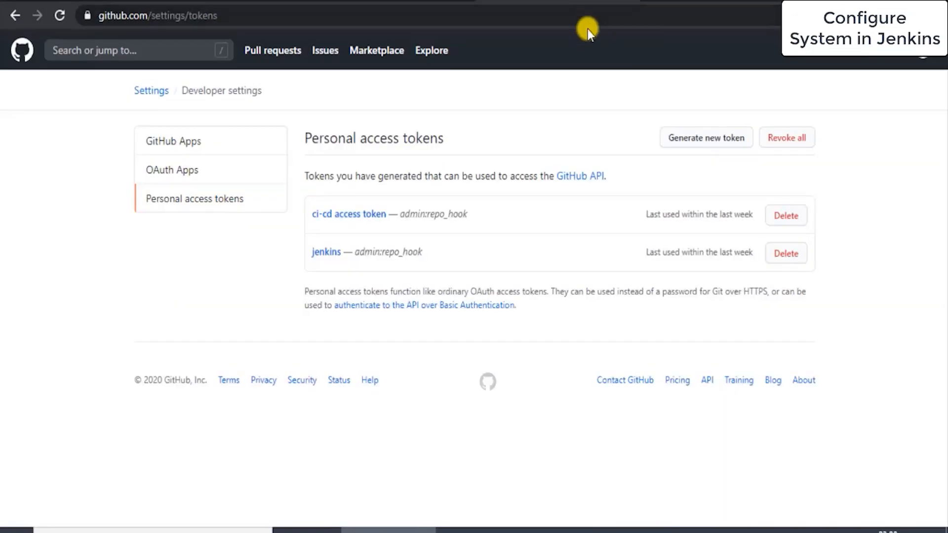
# Step: Regenerate the jenkins personal access token, copy it, and paste it into the credential's Secret field
pyautogui.click(329, 254)
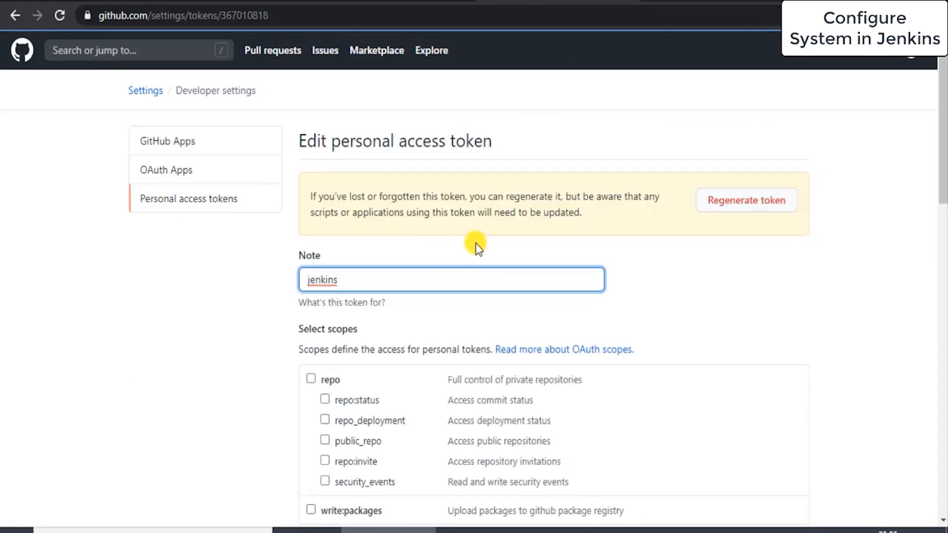
pyautogui.click(725, 203)
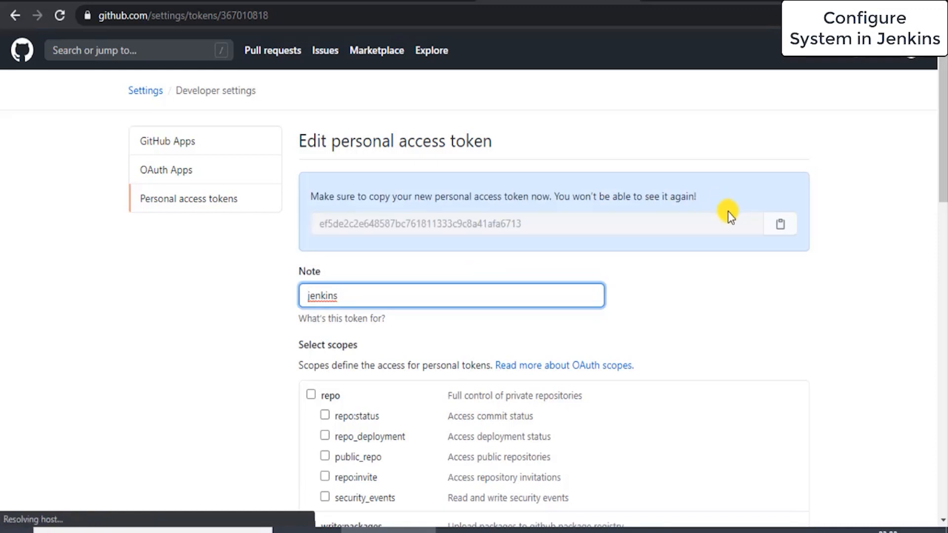
pyautogui.click(781, 230)
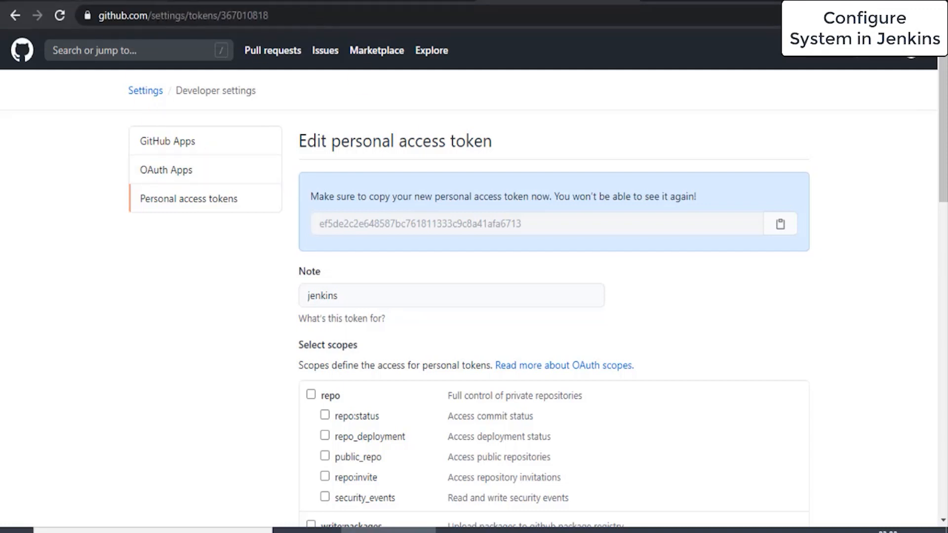
pyautogui.click(148, 1)
pyautogui.hotkey('ctrl', 'v')
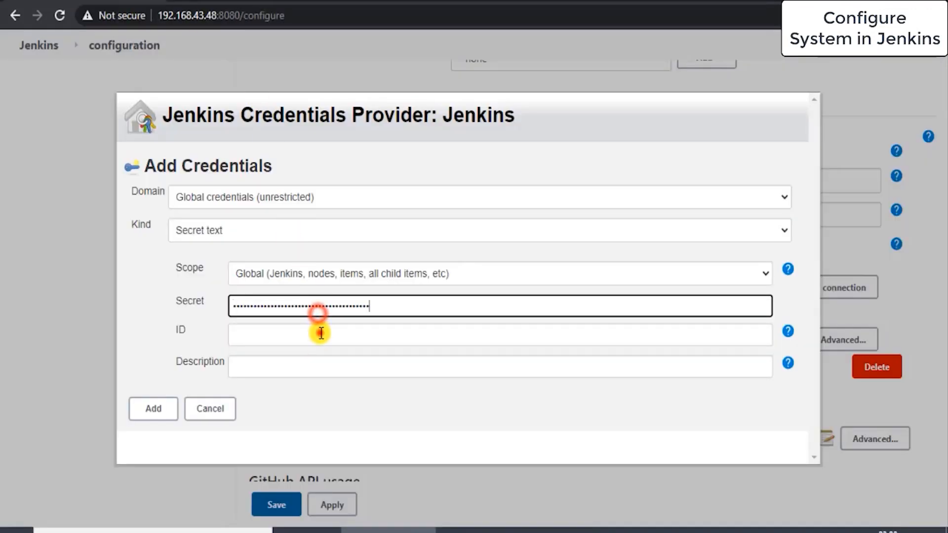
# Step: Set the credential ID to github_secret and the description to GitHub Secret, and add the credential
pyautogui.click(321, 334)
pyautogui.write('gi')
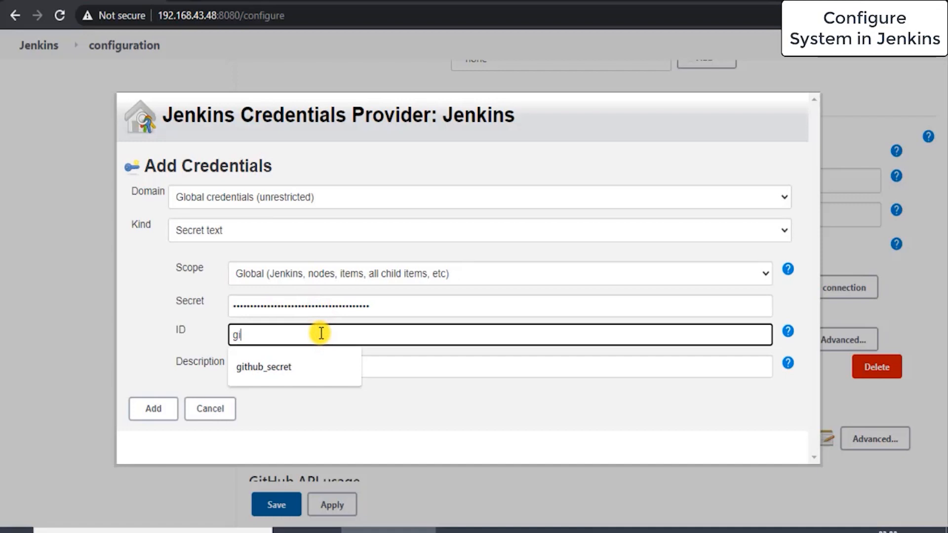
pyautogui.write('thub_secret')
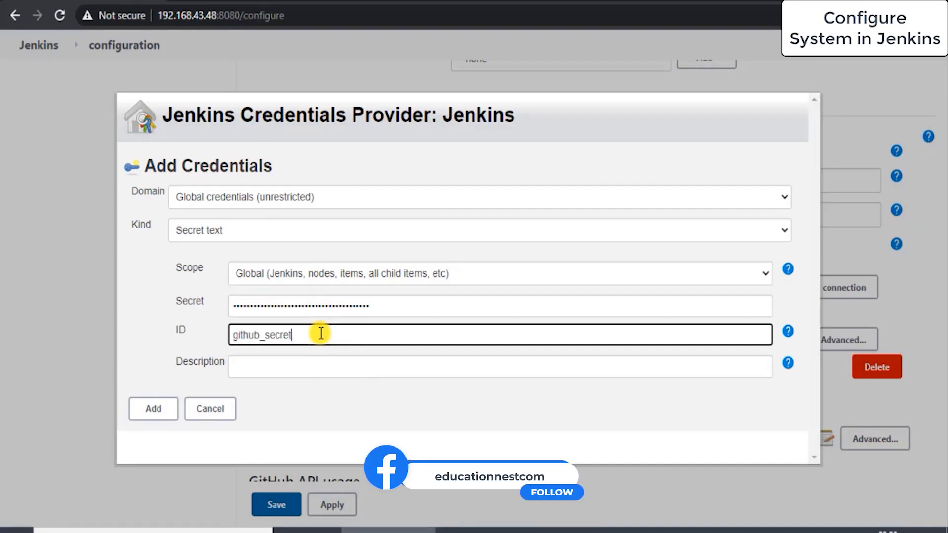
pyautogui.click(316, 369)
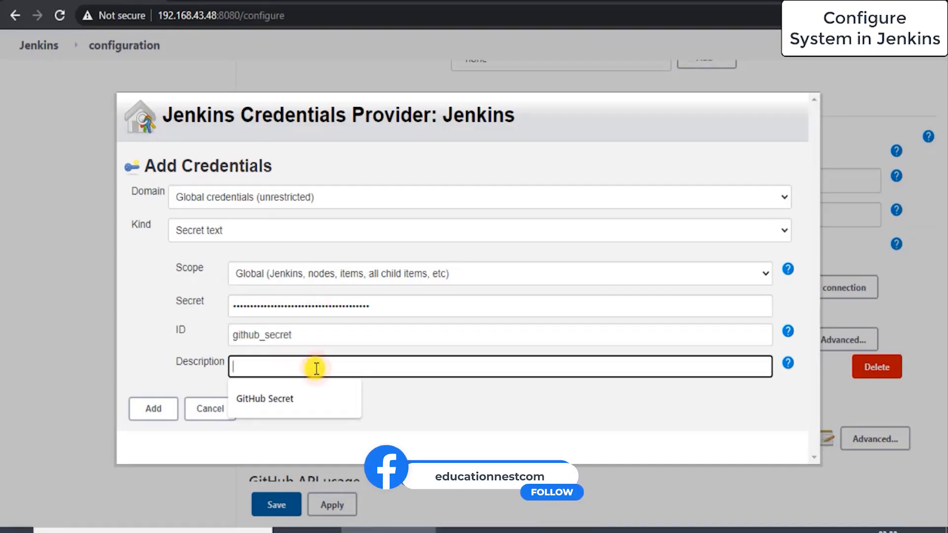
pyautogui.click(305, 410)
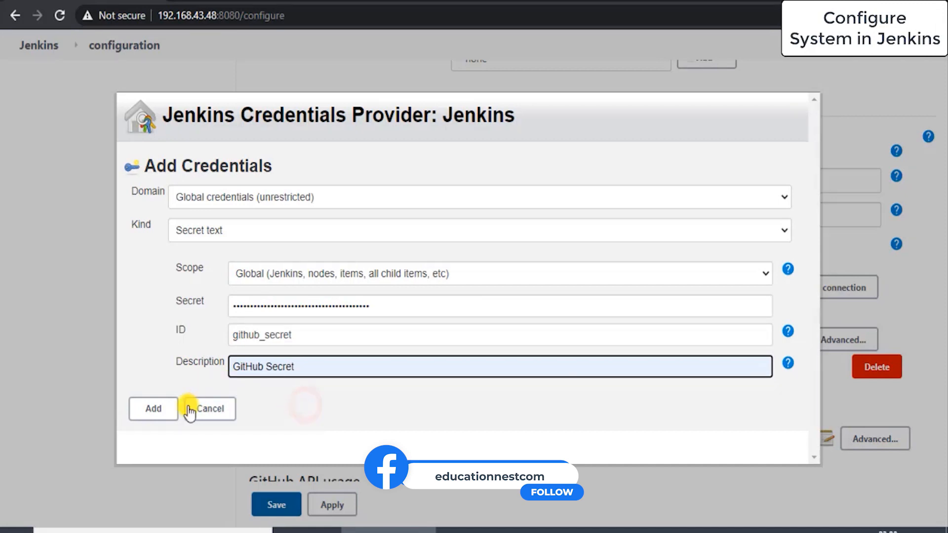
pyautogui.click(153, 413)
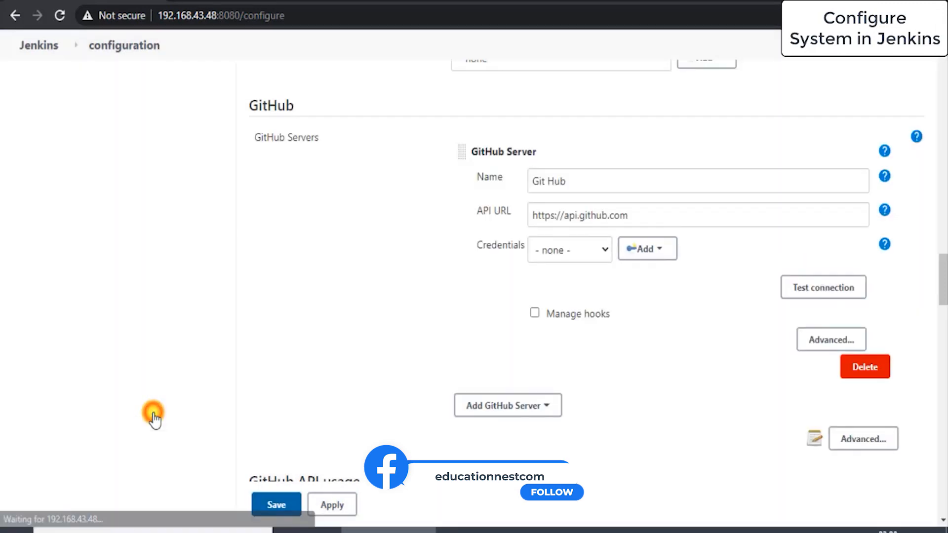
# Step: Select the GitHub Secret credential for the Git Hub server and test the connection
pyautogui.click(585, 271)
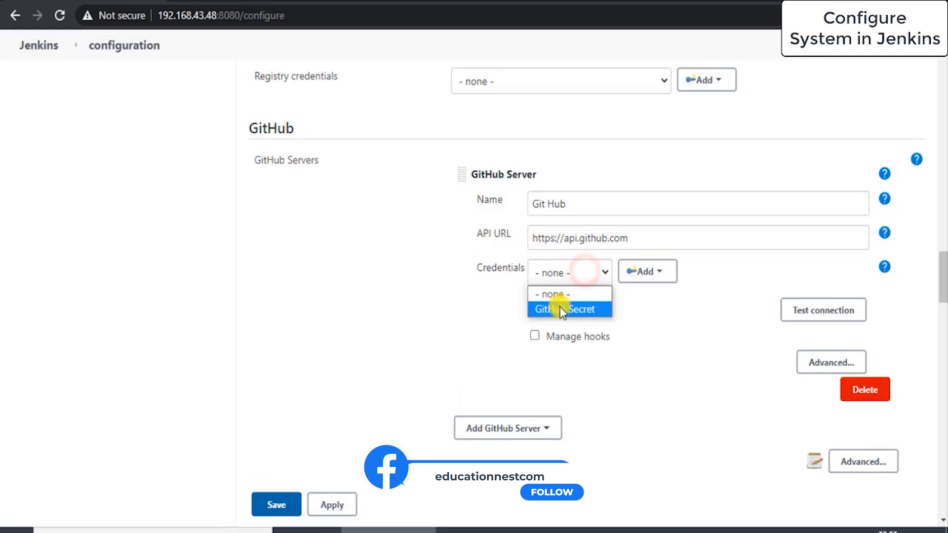
pyautogui.click(559, 307)
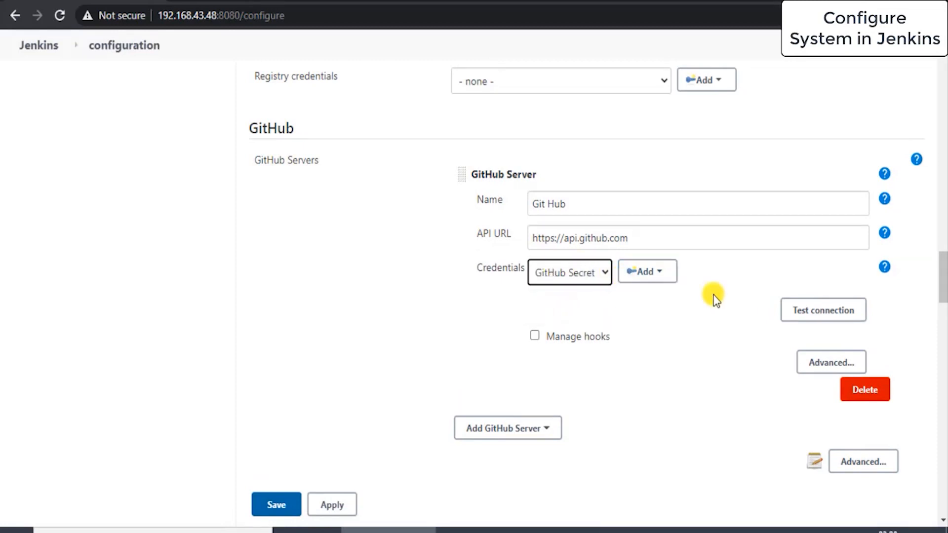
pyautogui.click(787, 311)
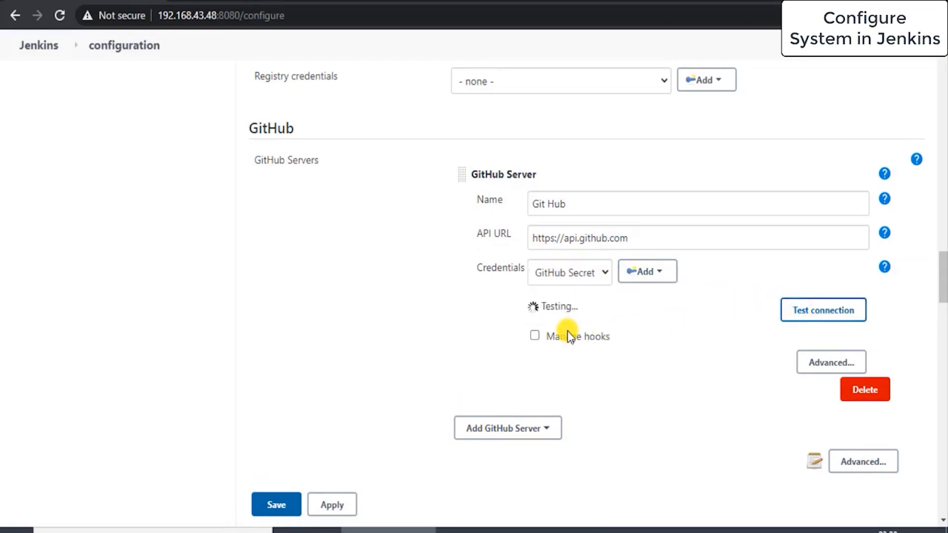
pyautogui.moveTo(564, 303); pyautogui.dragTo(676, 306)
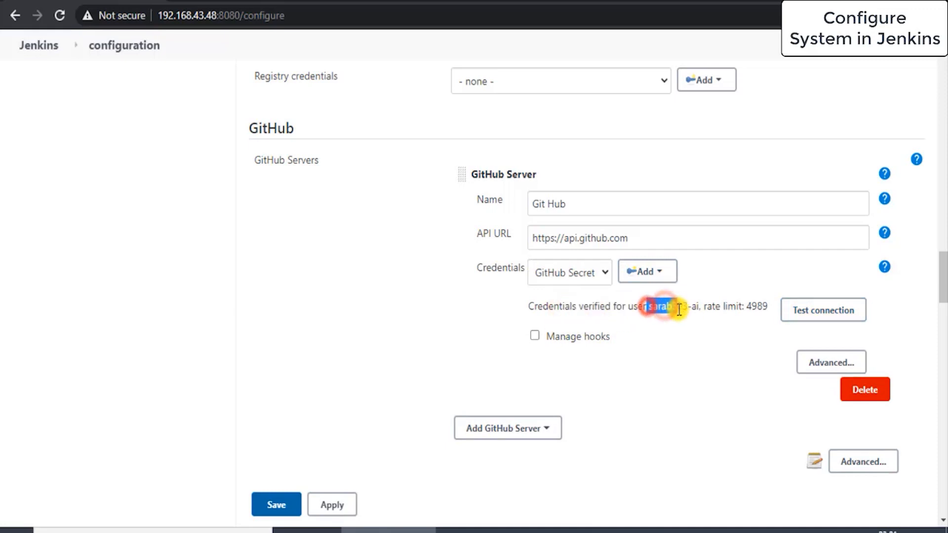
# Step: Enable Manage hooks for the GitHub server and save the system configuration
pyautogui.click(532, 336)
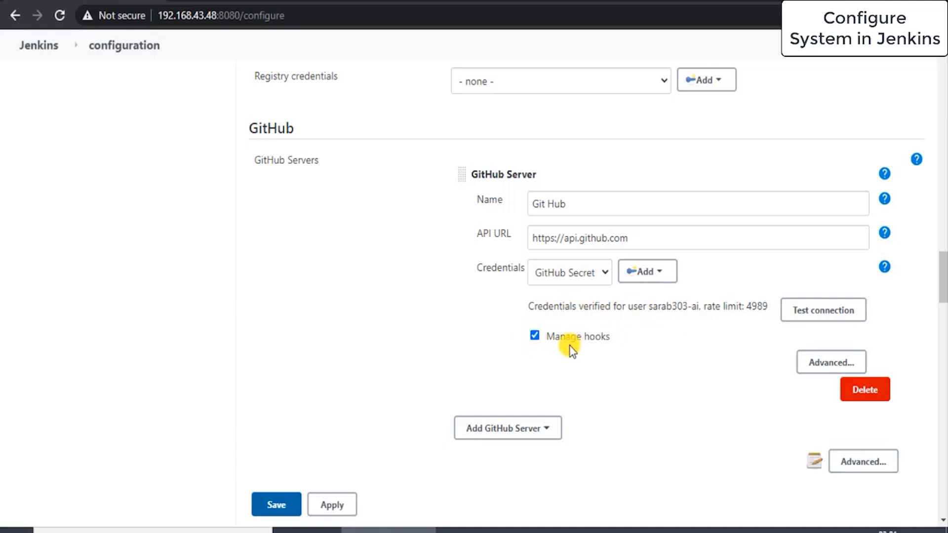
pyautogui.scroll(-2, 573, 346)
pyautogui.scroll(-2, 571, 348)
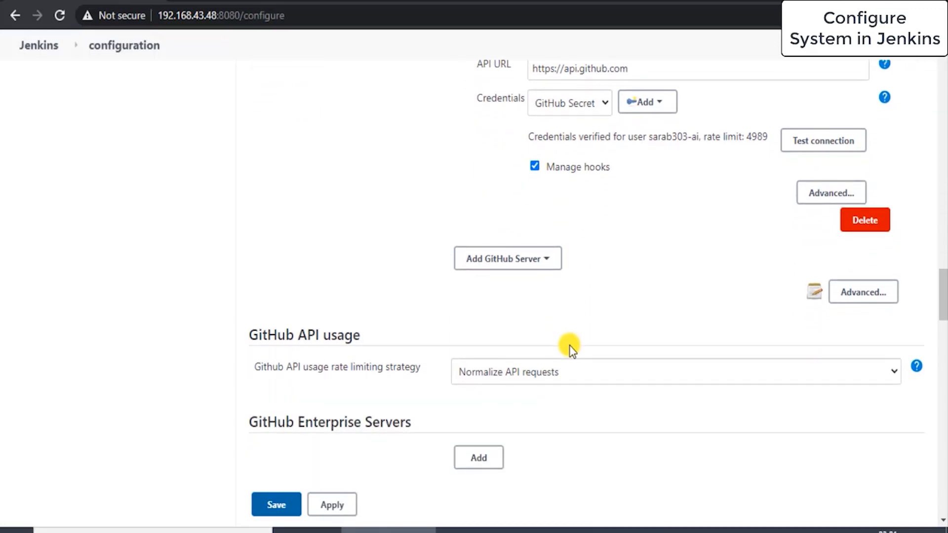
pyautogui.scroll(3, 571, 347)
pyautogui.scroll(3, 570, 346)
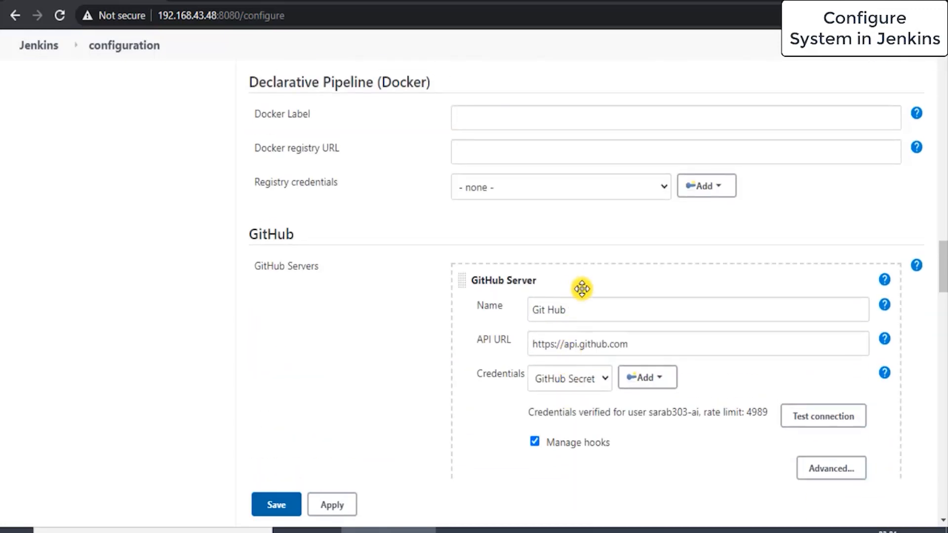
pyautogui.scroll(-3, 580, 299)
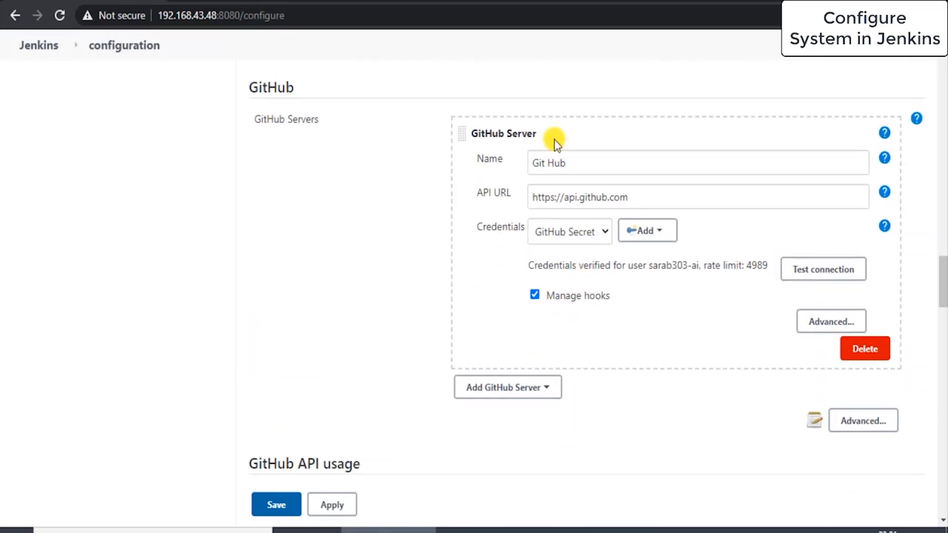
pyautogui.scroll(-4, 440, 297)
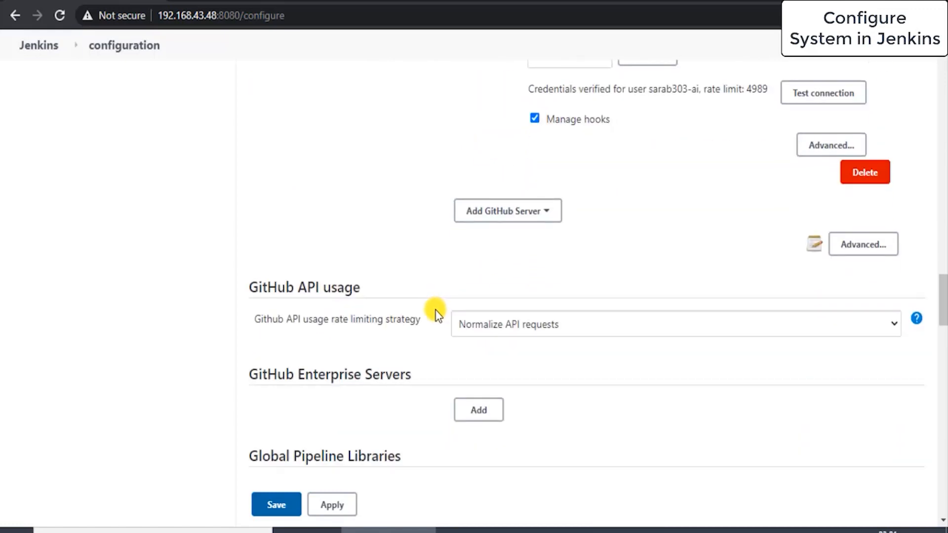
pyautogui.scroll(-1, 437, 311)
pyautogui.scroll(-3, 437, 313)
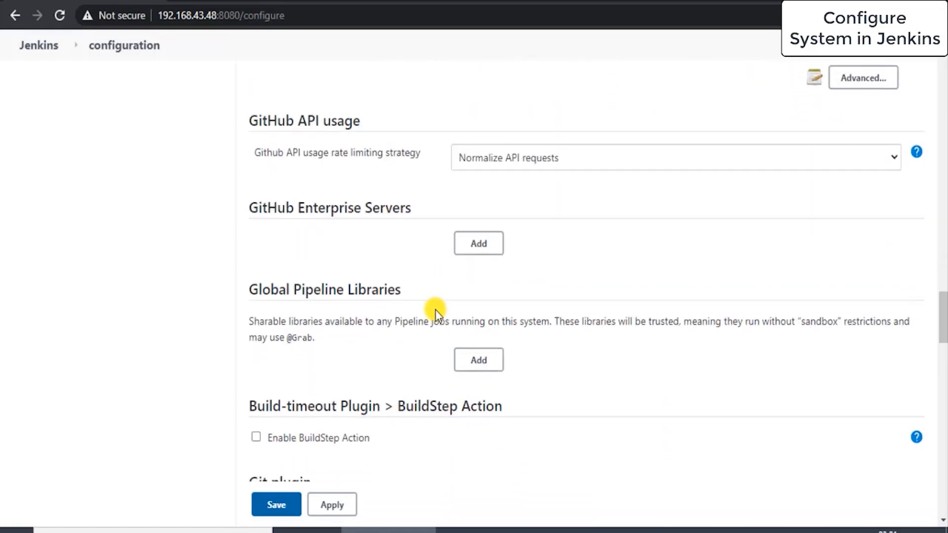
pyautogui.scroll(-10, 436, 313)
pyautogui.scroll(-13, 436, 313)
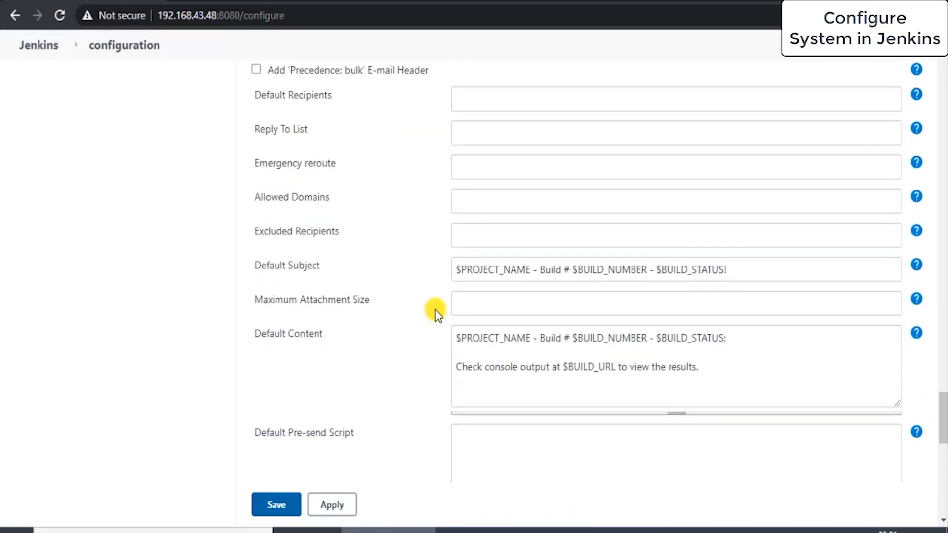
pyautogui.scroll(-3, 436, 313)
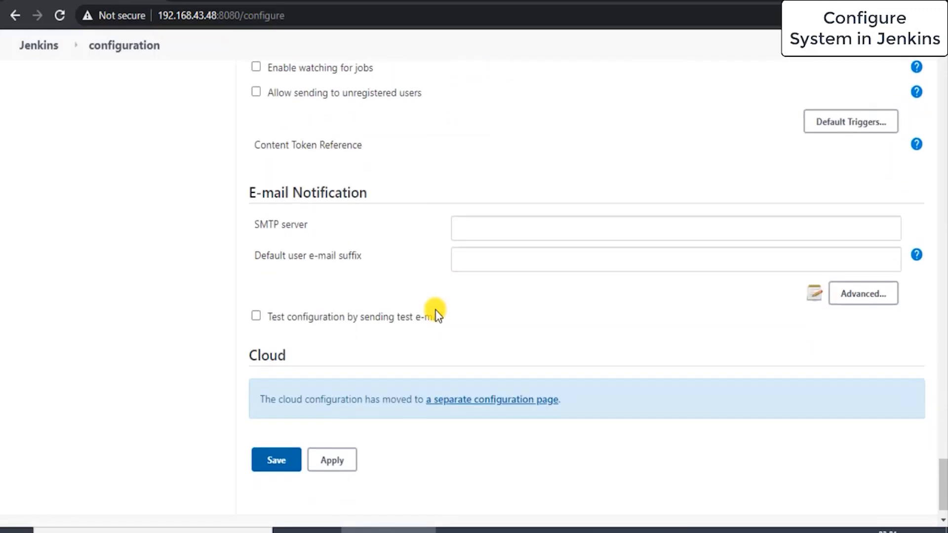
pyautogui.scroll(20, 436, 313)
pyautogui.scroll(10, 437, 313)
pyautogui.scroll(-20, 434, 311)
pyautogui.scroll(-12, 307, 432)
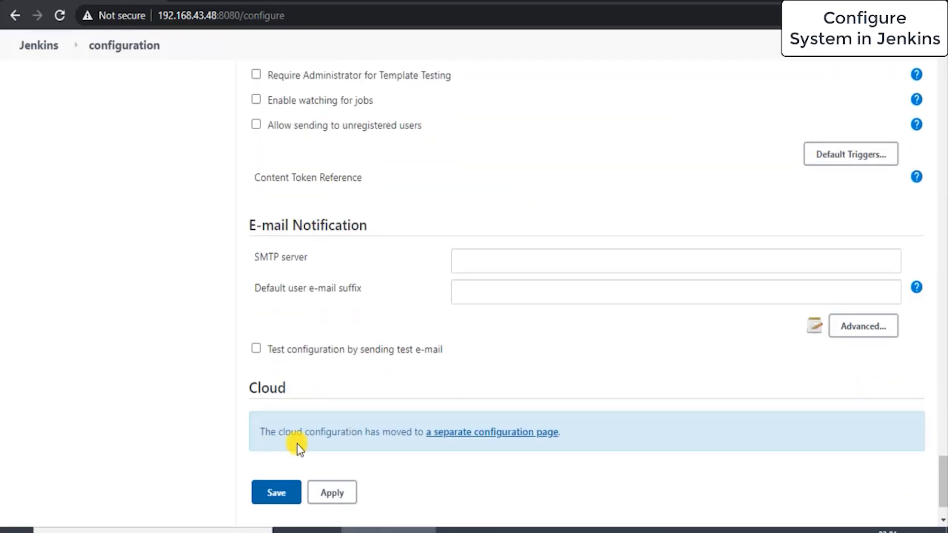
pyautogui.click(276, 441)
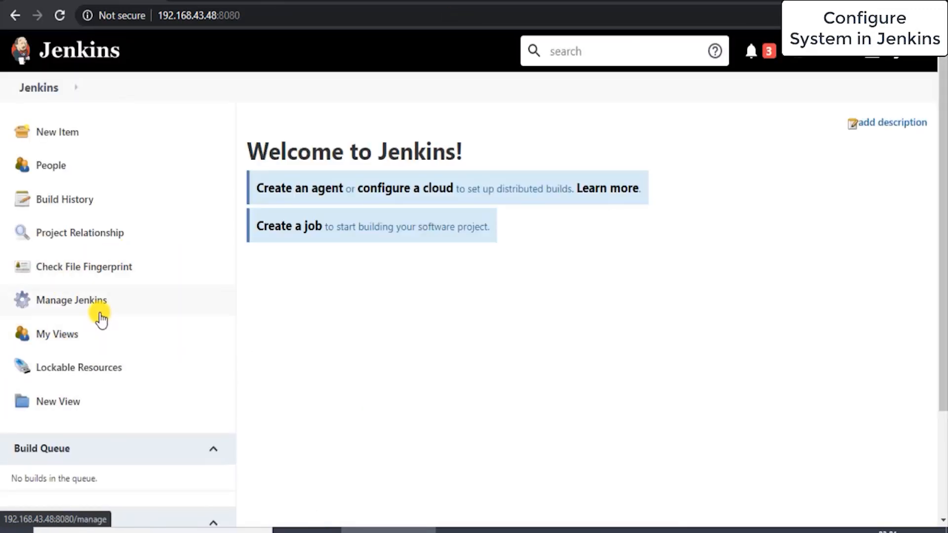
# Step: Reopen Configure System from Manage Jenkins
pyautogui.click(99, 302)
pyautogui.scroll(-3, 361, 309)
pyautogui.click(351, 326)
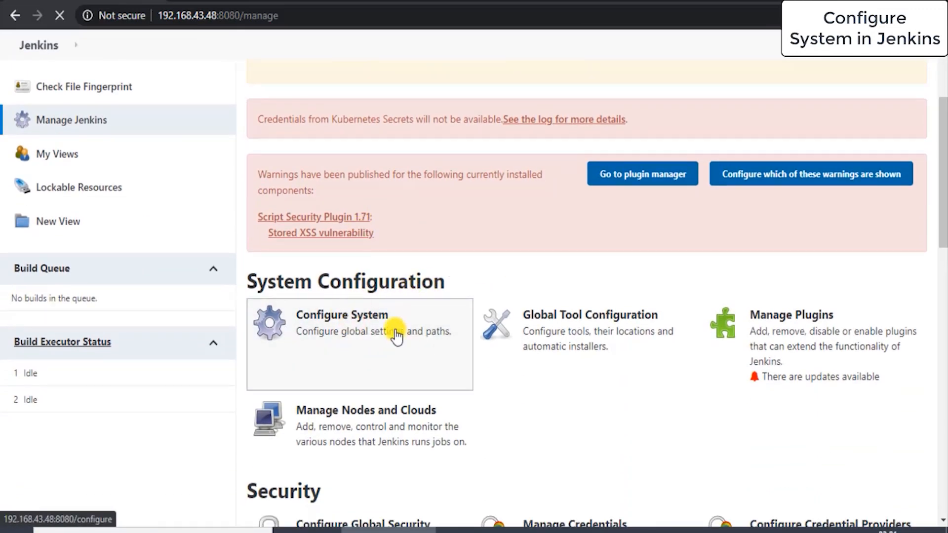
# Step: Review the KUBE_MASTER_IP variable and GitHub server settings, and save the configuration again
pyautogui.scroll(-8, 453, 328)
pyautogui.scroll(-4, 454, 328)
pyautogui.scroll(-7, 594, 271)
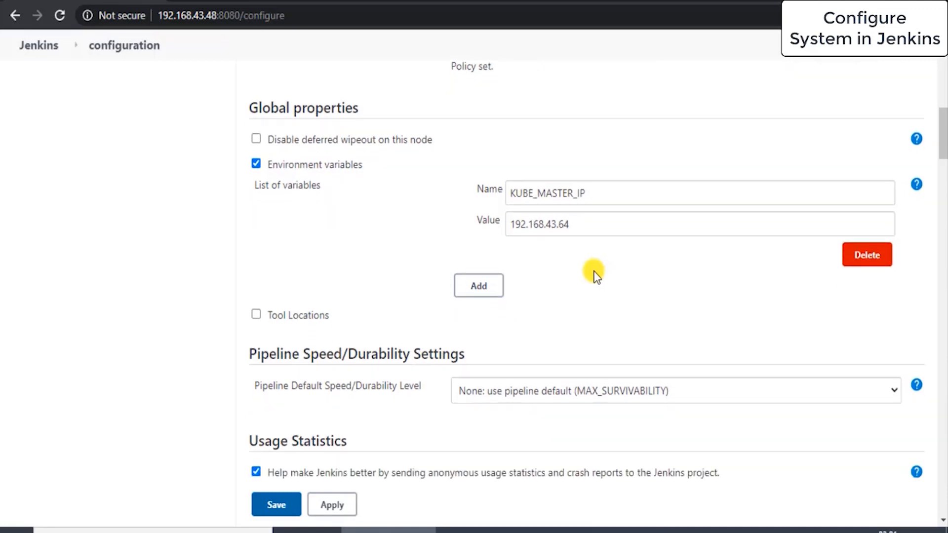
pyautogui.scroll(-15, 595, 238)
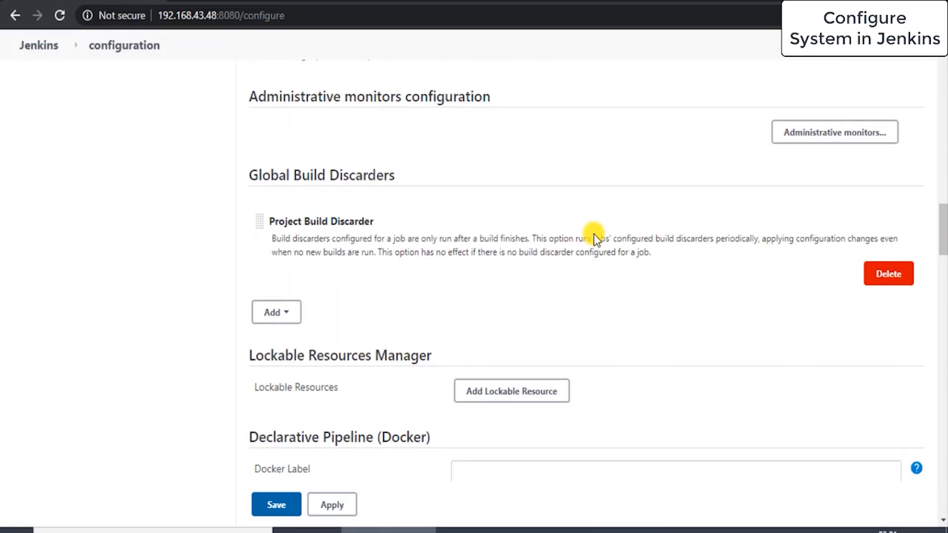
pyautogui.scroll(-1, 553, 451)
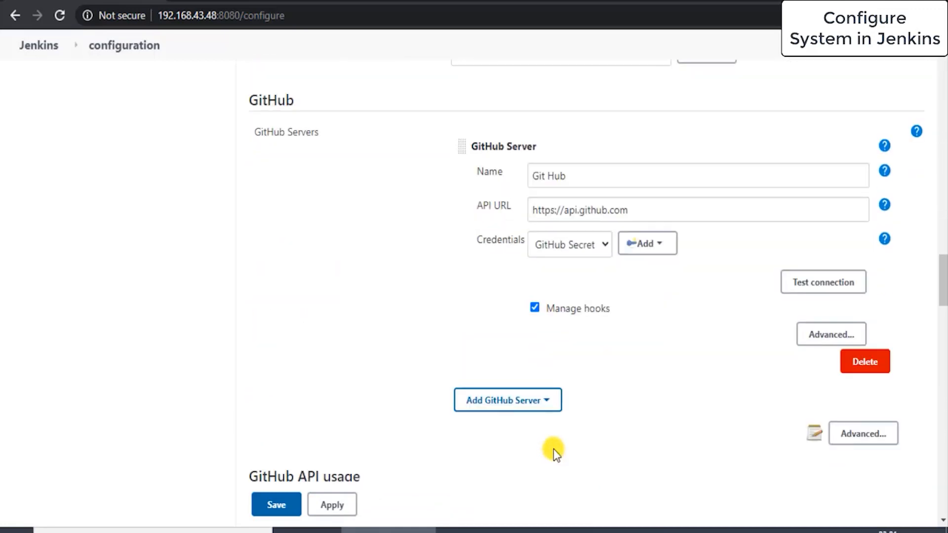
pyautogui.scroll(-2, 589, 431)
pyautogui.scroll(-2, 589, 431)
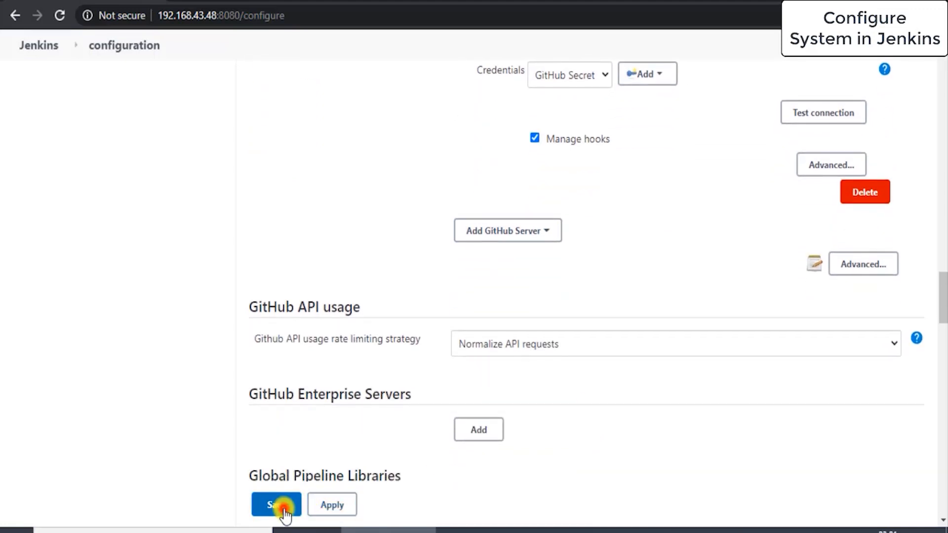
pyautogui.click(284, 508)
pyautogui.scroll(2, 280, 309)
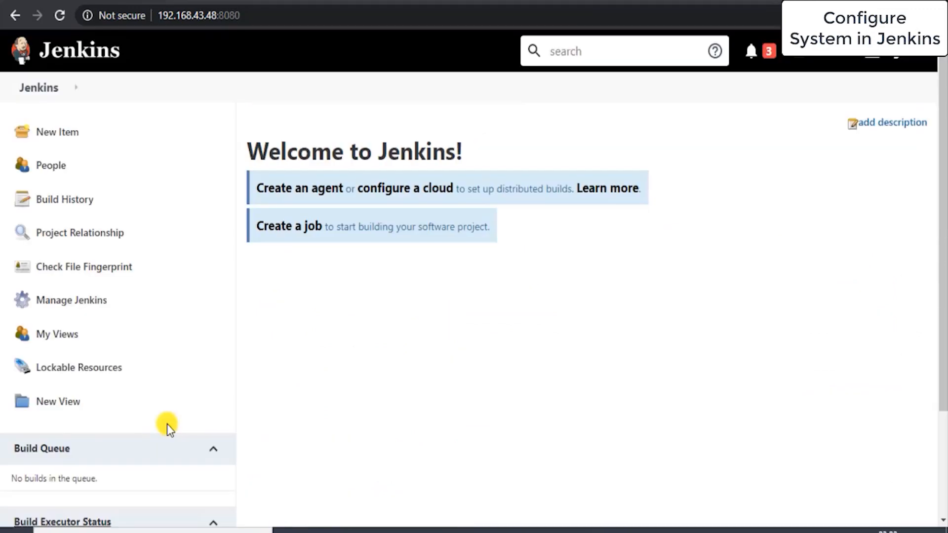